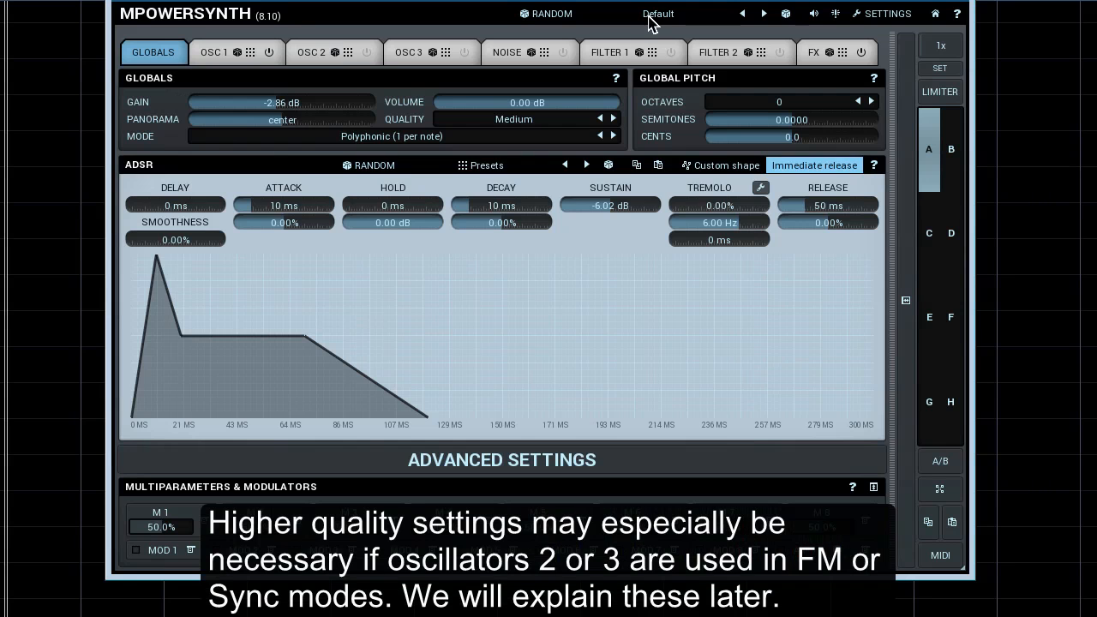
Load the Straight Beamer preset from the Bass > Solid folder and close the preset browser
{"action": "left_click", "coordinate": [649, 15]}
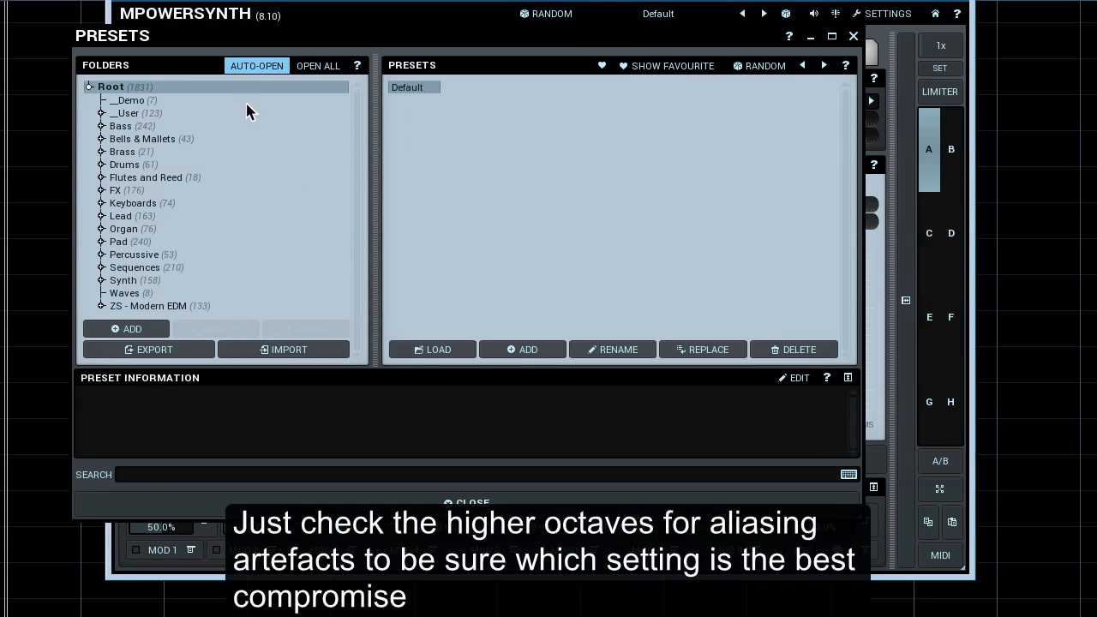
{"action": "left_click", "coordinate": [146, 129]}
{"action": "left_click", "coordinate": [164, 202]}
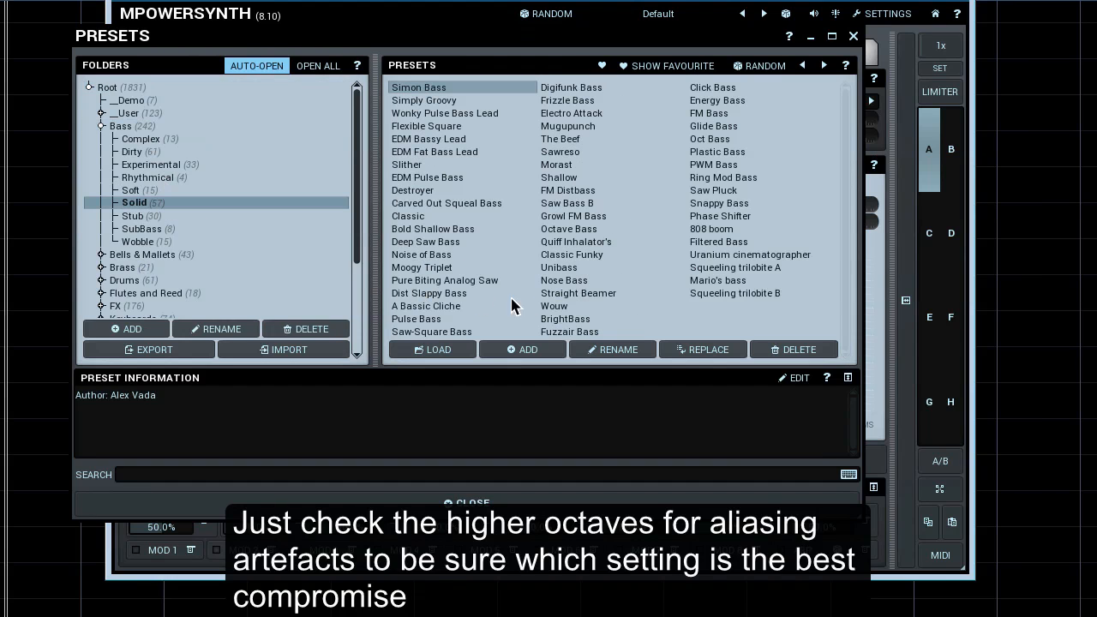
{"action": "left_click", "coordinate": [551, 295]}
{"action": "left_click", "coordinate": [553, 502]}
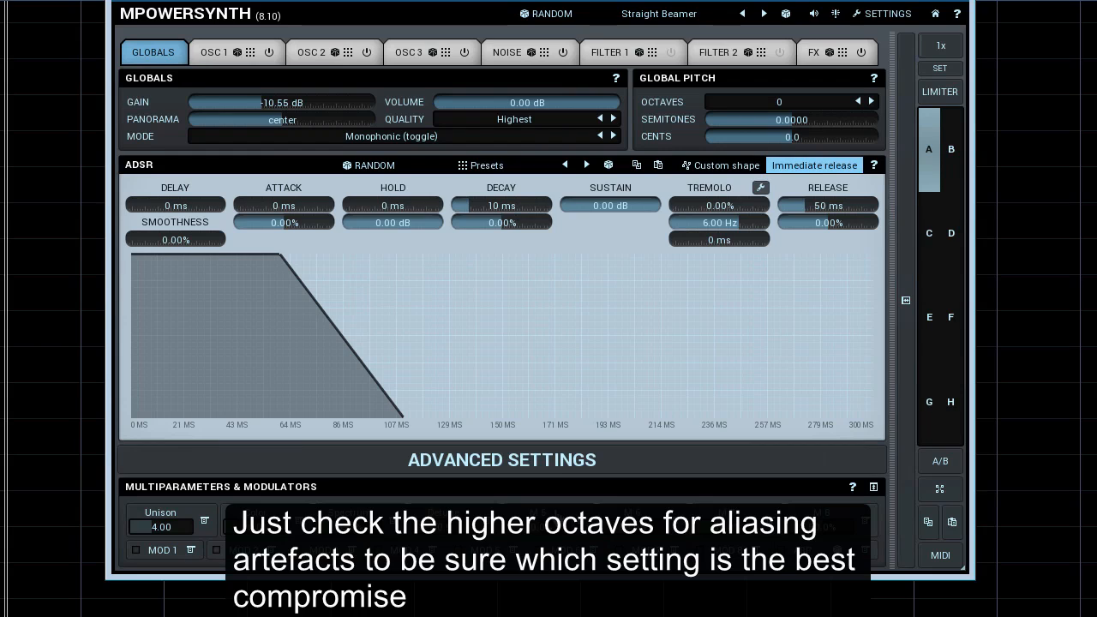
Lower the quality to Medium for comparison, raise it to Extreme, and show the available polyphony modes
{"action": "left_click", "coordinate": [600, 119]}
{"action": "left_click", "coordinate": [600, 119]}
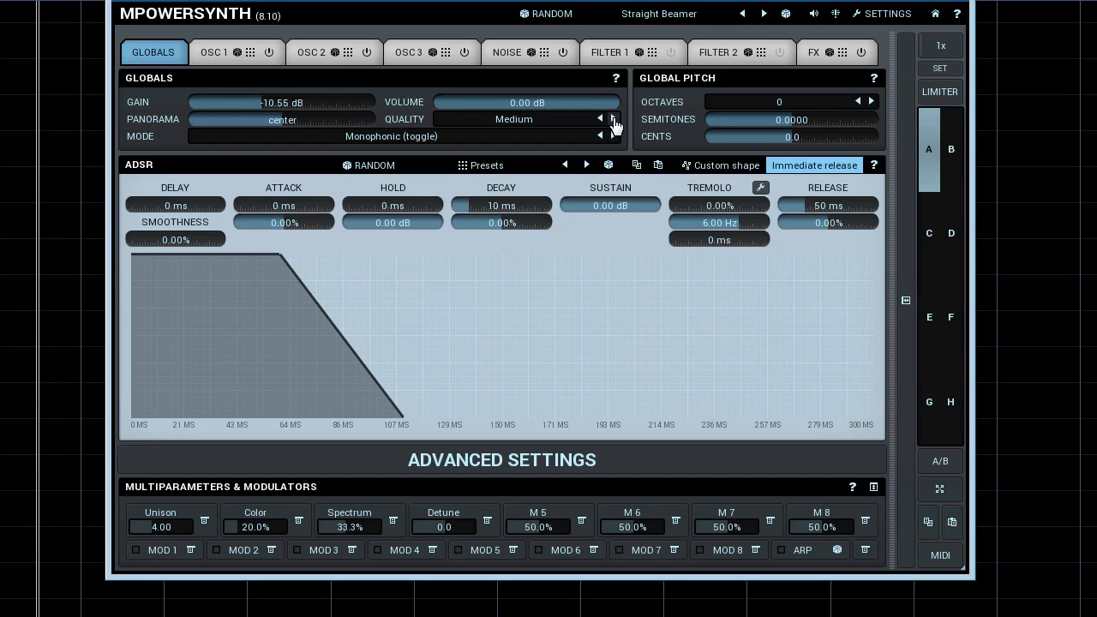
{"action": "left_click", "coordinate": [614, 120]}
{"action": "left_click", "coordinate": [614, 120]}
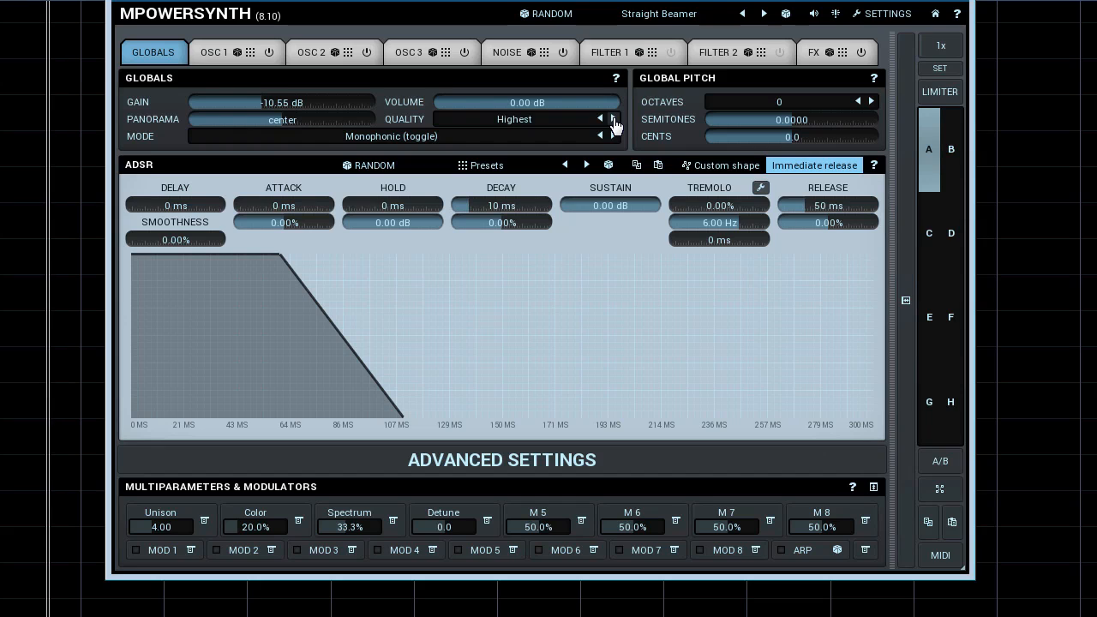
{"action": "left_click", "coordinate": [613, 120]}
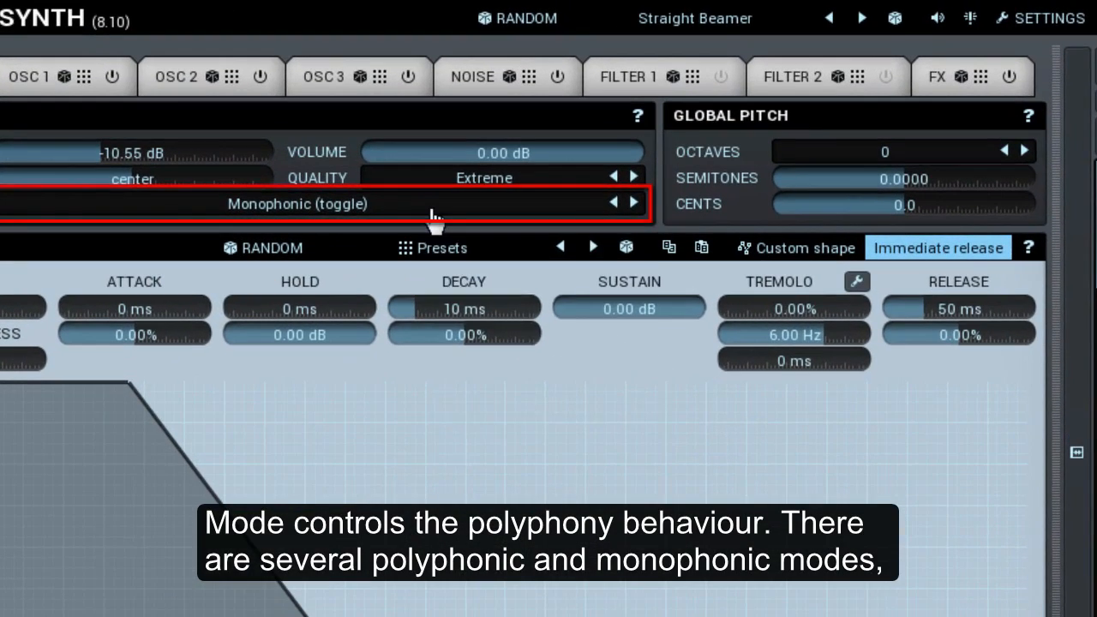
{"action": "left_click", "coordinate": [486, 140]}
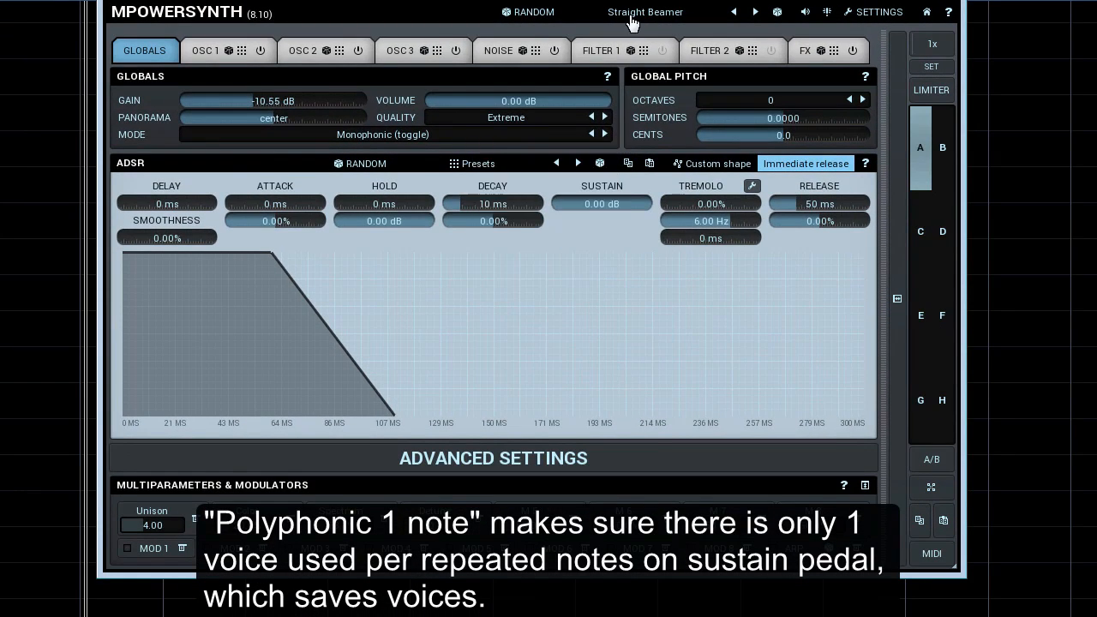
Load the Power Lead preset from the Lead > Bold folder and set its mode to Polyphonic
{"action": "left_click", "coordinate": [635, 17]}
{"action": "left_click", "coordinate": [144, 220]}
{"action": "left_click", "coordinate": [144, 230]}
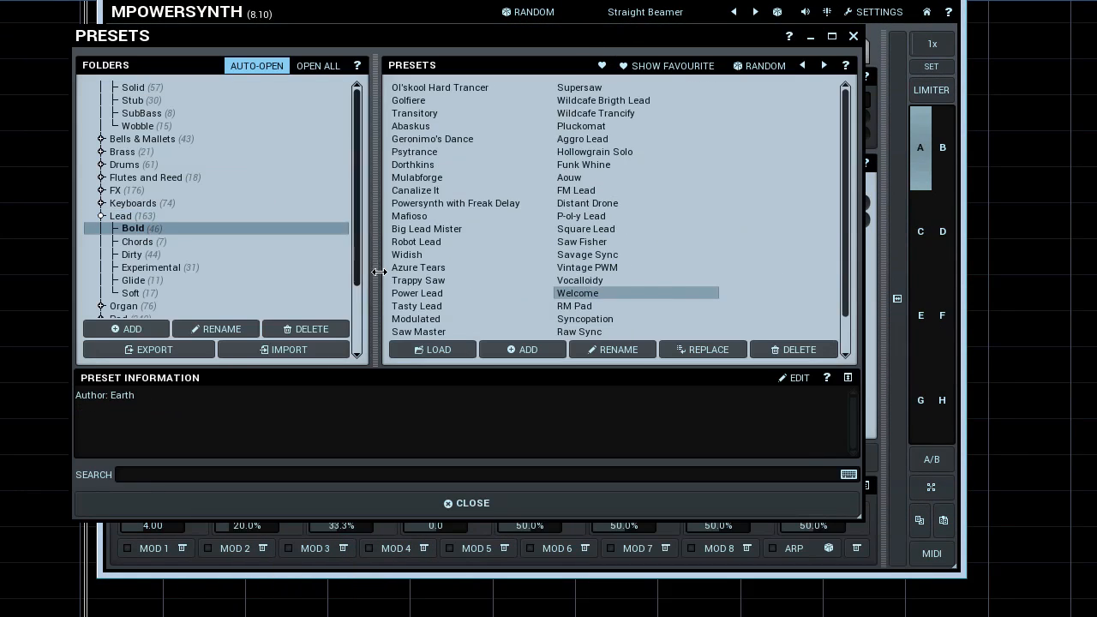
{"action": "left_click", "coordinate": [591, 293]}
{"action": "left_click", "coordinate": [471, 504]}
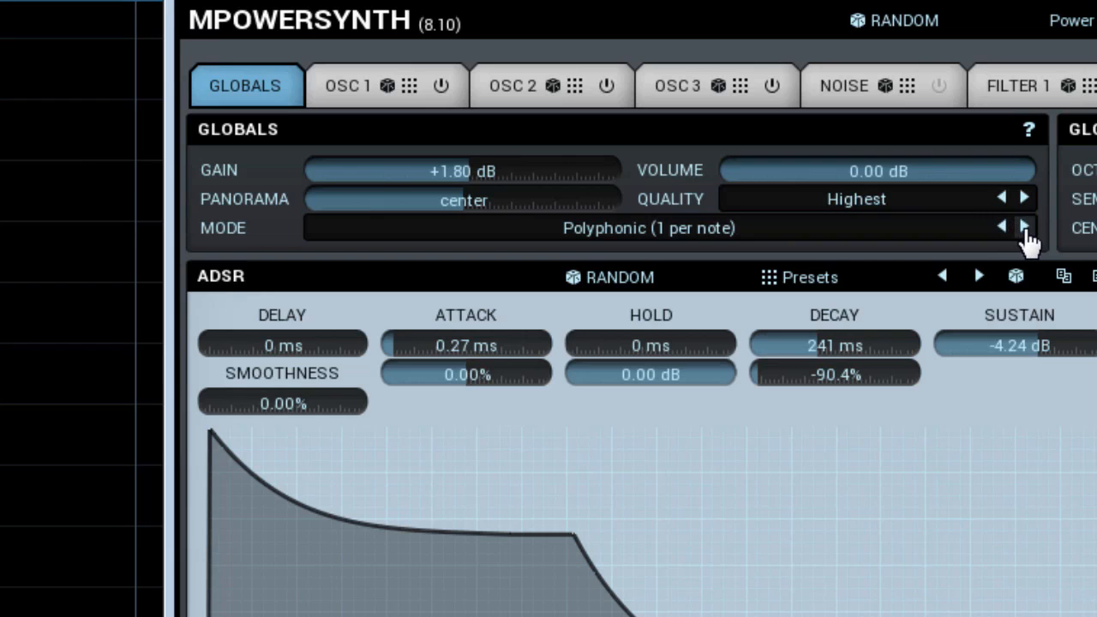
{"action": "left_click", "coordinate": [1024, 228]}
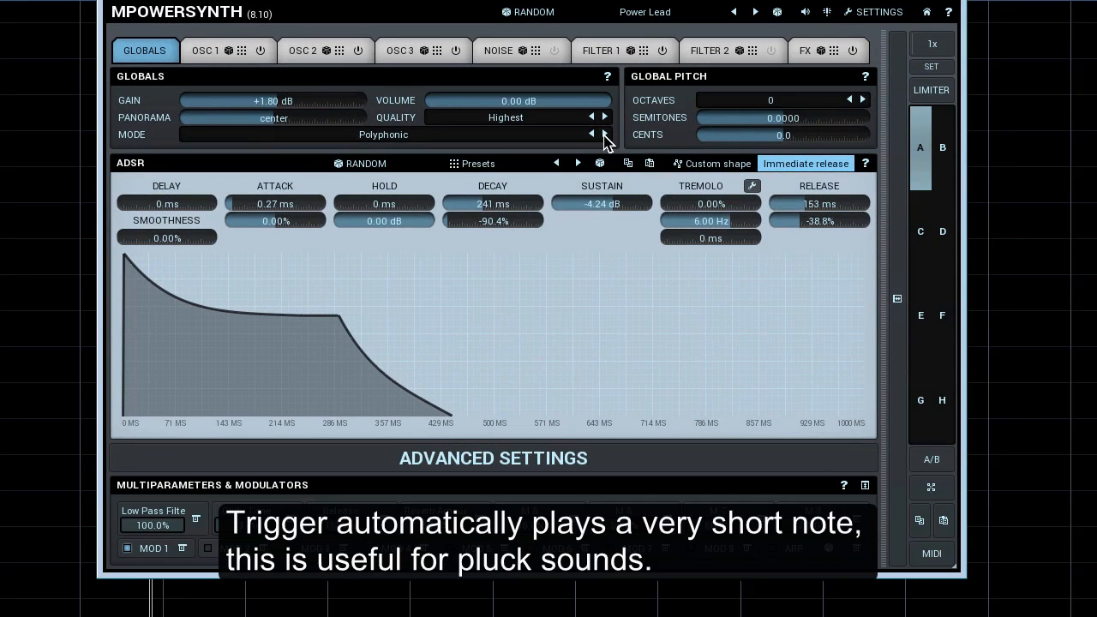
Load the Hyper PWM preset from the Synth presets and set its mode to Trigger
{"action": "left_click", "coordinate": [651, 16]}
{"action": "left_click", "coordinate": [137, 279]}
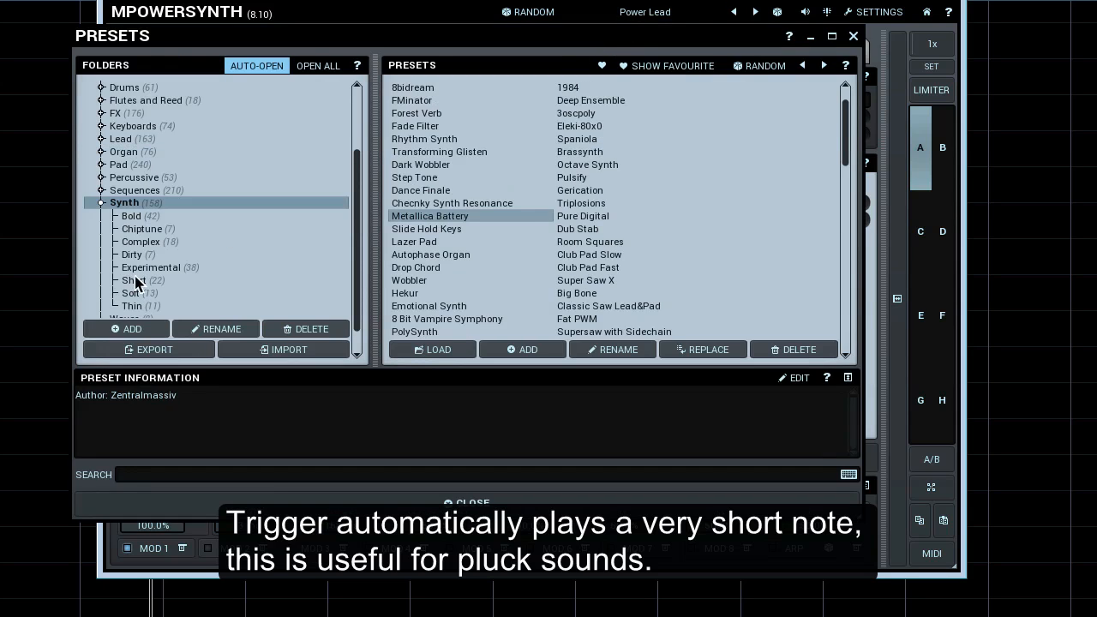
{"action": "left_click", "coordinate": [154, 215]}
{"action": "left_click", "coordinate": [581, 154]}
{"action": "left_click", "coordinate": [494, 507]}
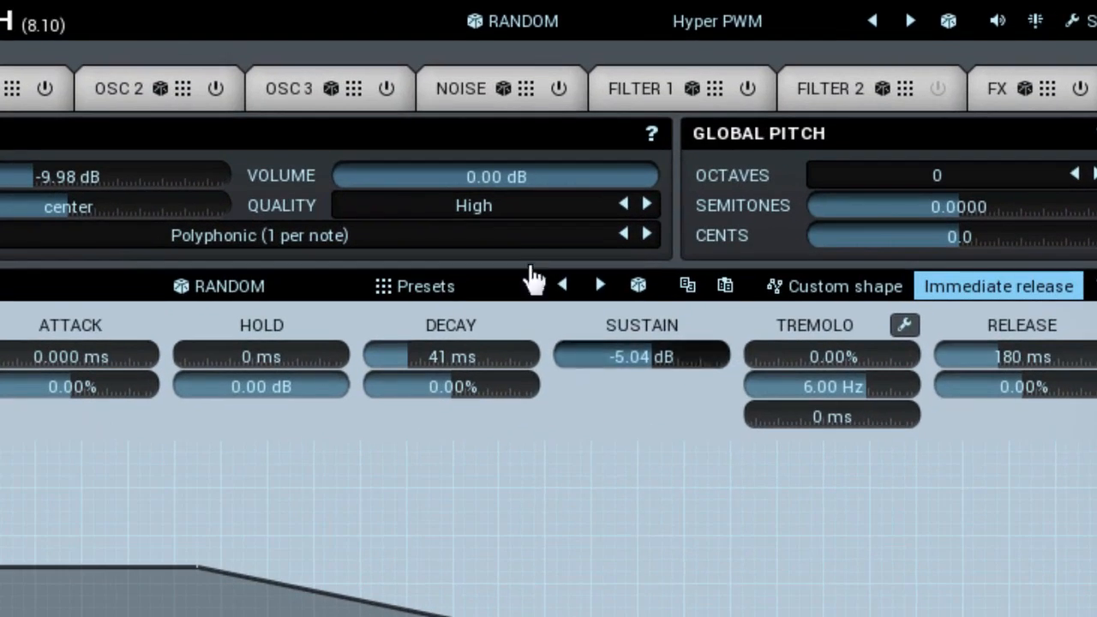
{"action": "left_click", "coordinate": [524, 164]}
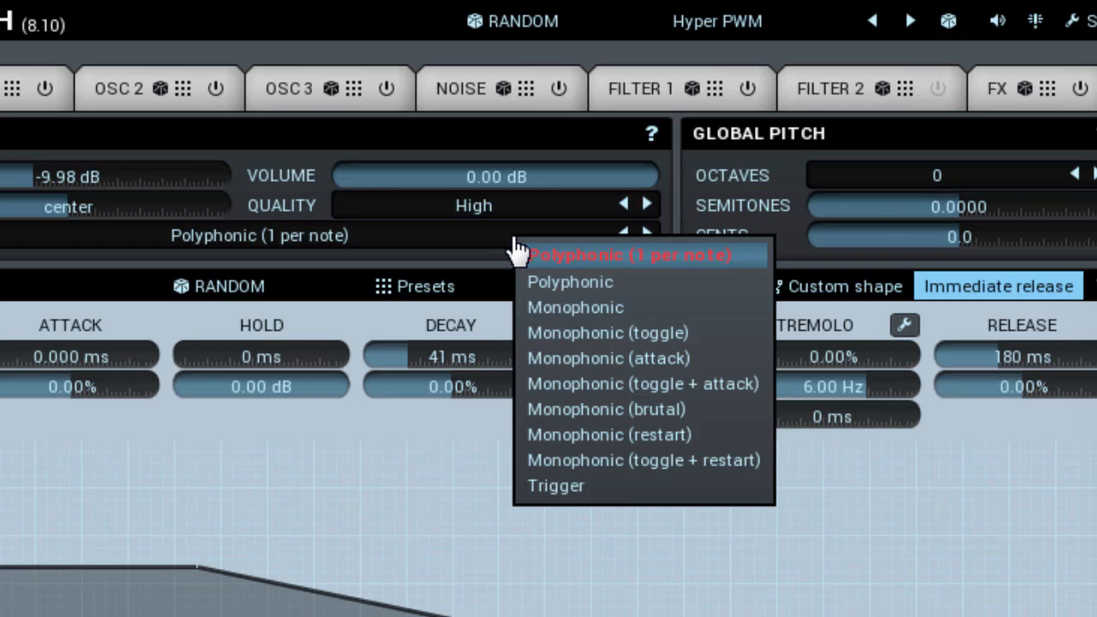
{"action": "left_click", "coordinate": [588, 486]}
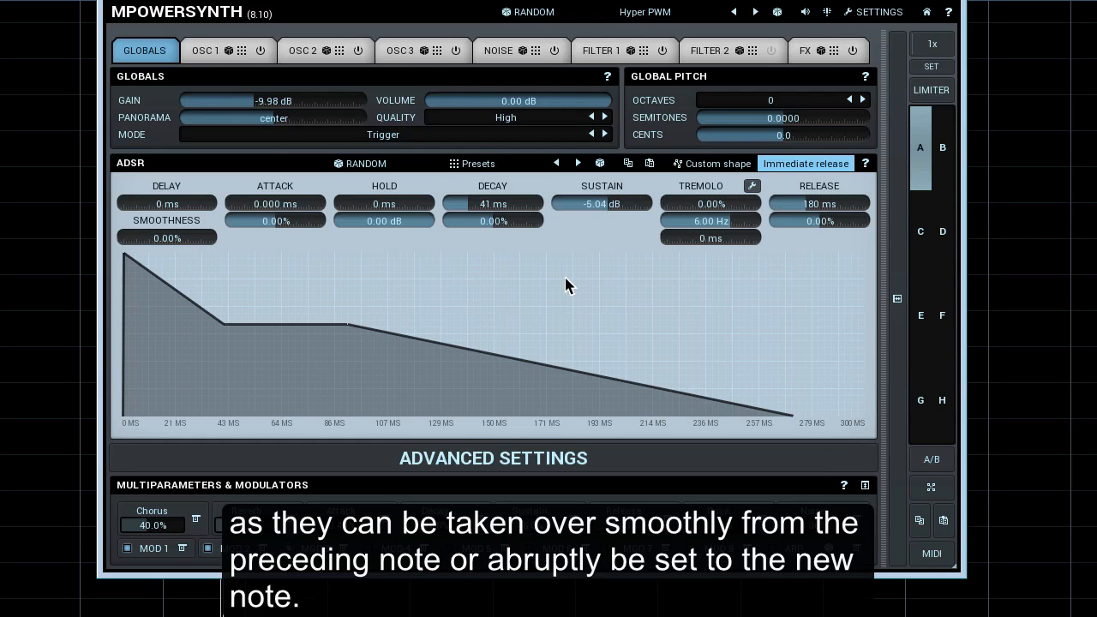
Load the "Mono vs mono attack vs restart" preset from the __Demo folder and close the preset browser
{"action": "left_click", "coordinate": [647, 13]}
{"action": "scroll", "coordinate": [360, 118], "scroll_direction": "up", "scroll_amount": 3}
{"action": "left_click", "coordinate": [128, 100]}
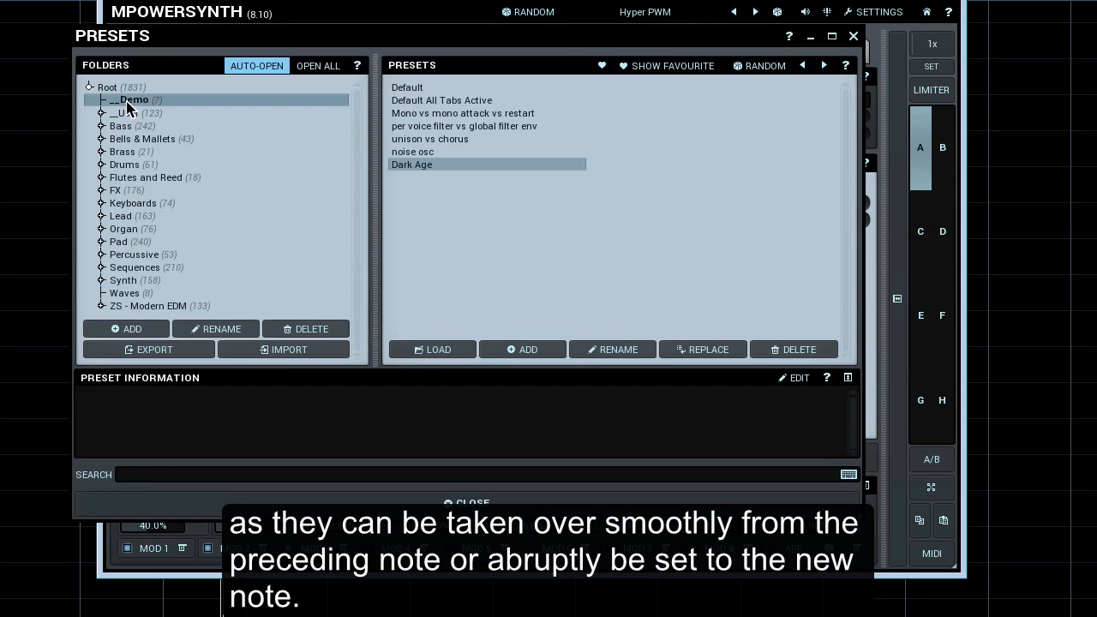
{"action": "left_click", "coordinate": [411, 113]}
{"action": "left_click", "coordinate": [501, 509]}
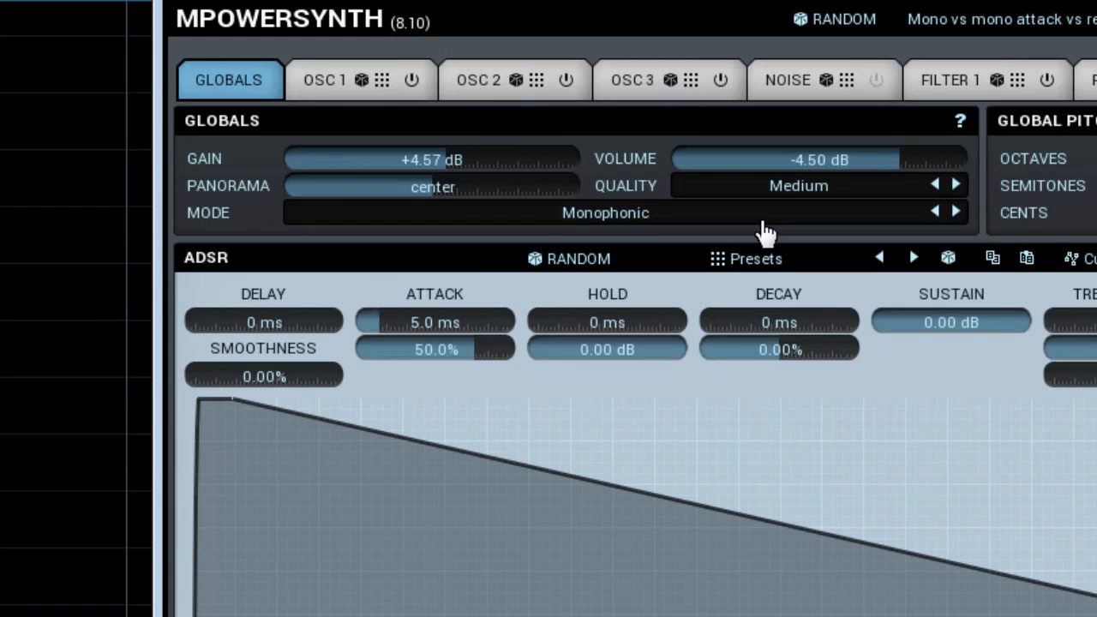
Try the Monophonic (attack) mode on the demo preset and switch it to Monophonic (restart)
{"action": "left_click", "coordinate": [763, 225]}
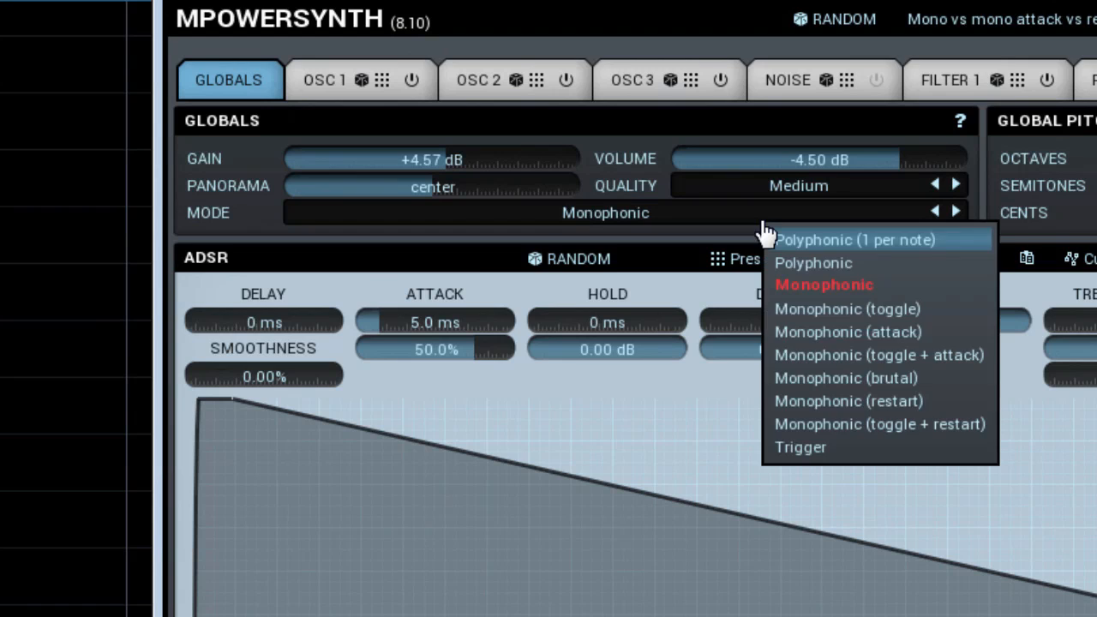
{"action": "left_click", "coordinate": [865, 337]}
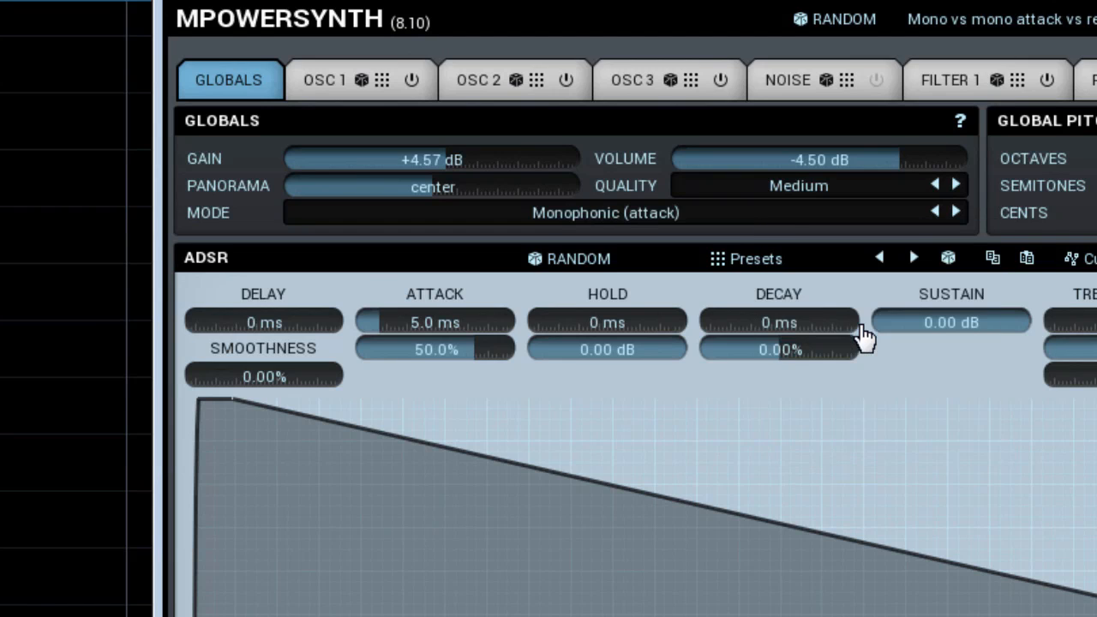
{"action": "left_click", "coordinate": [769, 224]}
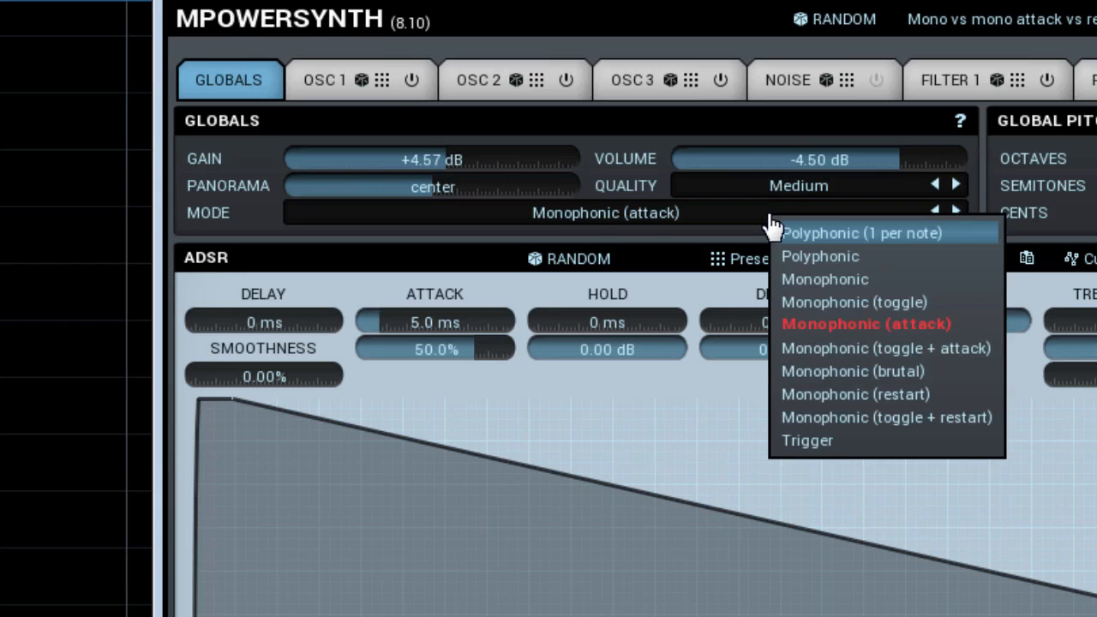
{"action": "left_click", "coordinate": [889, 396]}
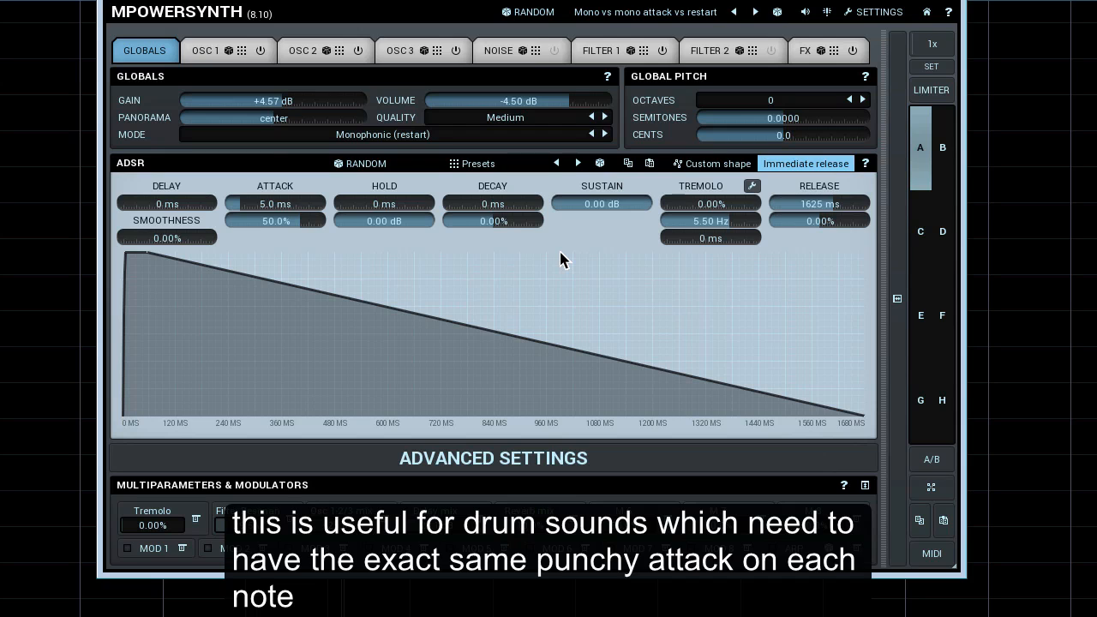
Load the Bassdrum Dist preset from the Drums > BD folder and close the preset browser
{"action": "left_click", "coordinate": [660, 14]}
{"action": "left_click", "coordinate": [137, 166]}
{"action": "left_click", "coordinate": [581, 139]}
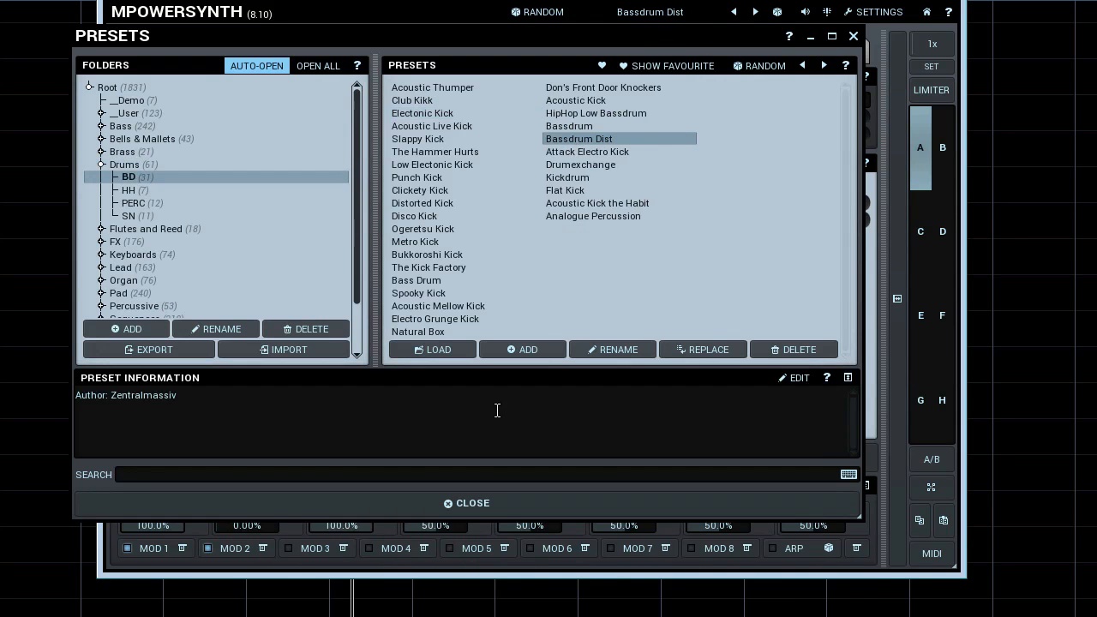
{"action": "left_click", "coordinate": [496, 505]}
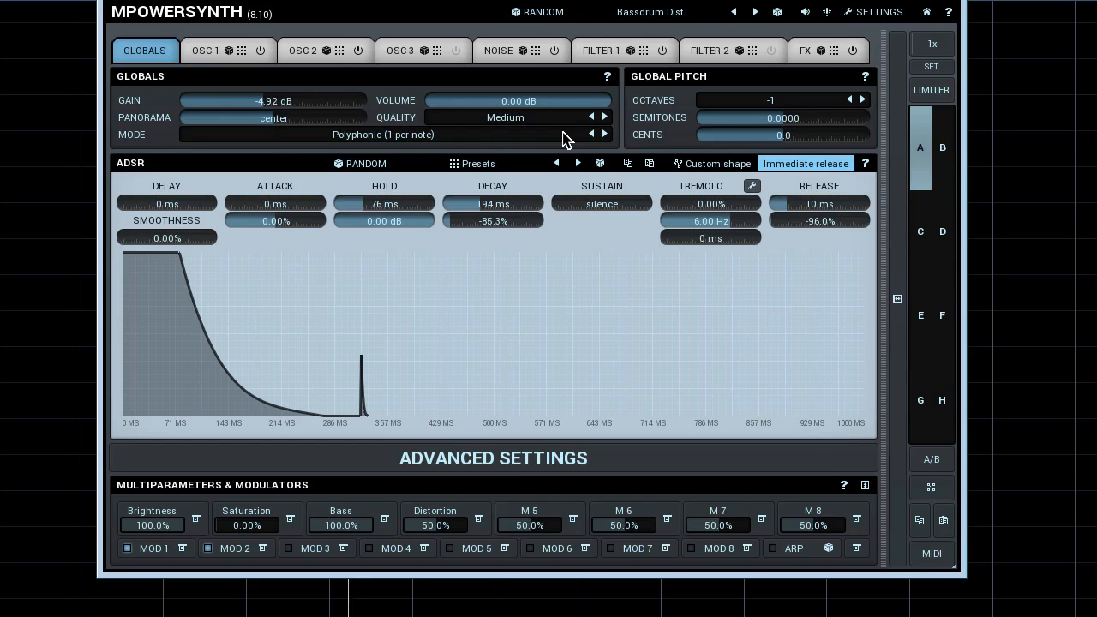
Try the Monophonic (brutal) mode on the bass drum and switch it to plain Monophonic for comparison
{"action": "left_click", "coordinate": [565, 137]}
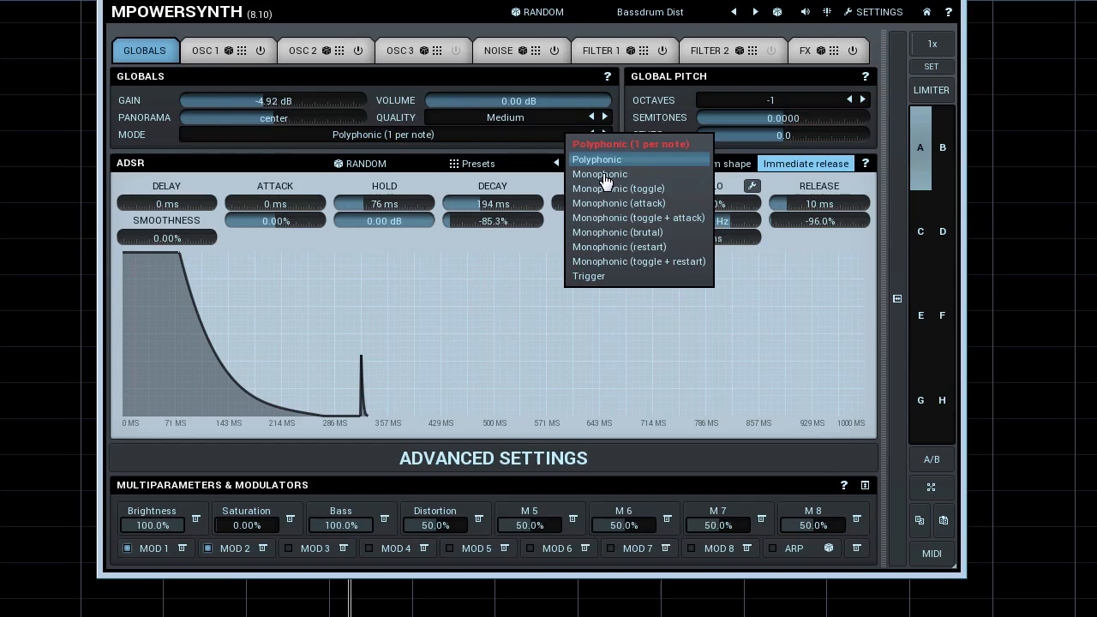
{"action": "left_click", "coordinate": [627, 241]}
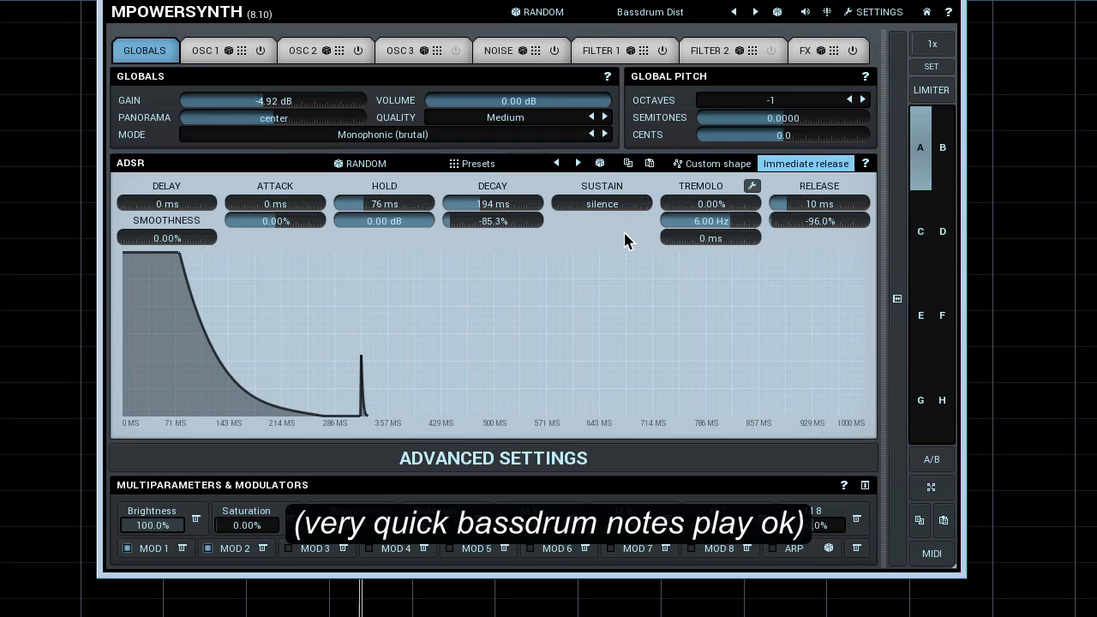
{"action": "left_click", "coordinate": [545, 137]}
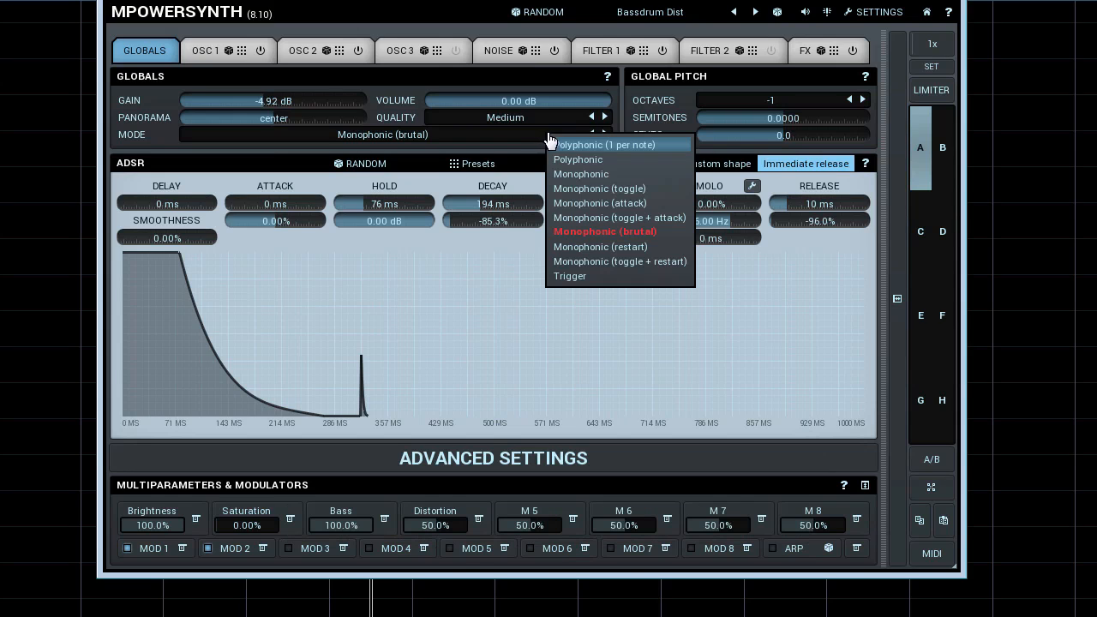
{"action": "left_click", "coordinate": [590, 174]}
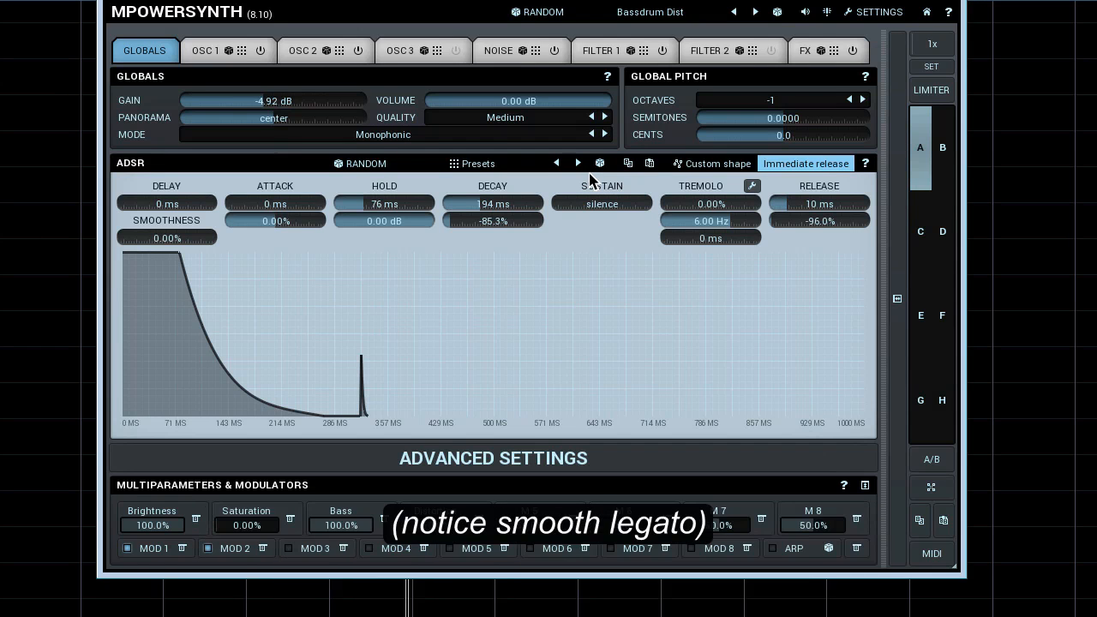
Load the Strings and Voice preset and set its mode to Monophonic (brutal)
{"action": "left_click", "coordinate": [647, 12]}
{"action": "left_click", "coordinate": [139, 247]}
{"action": "left_click", "coordinate": [143, 269]}
{"action": "double_click", "coordinate": [418, 333]}
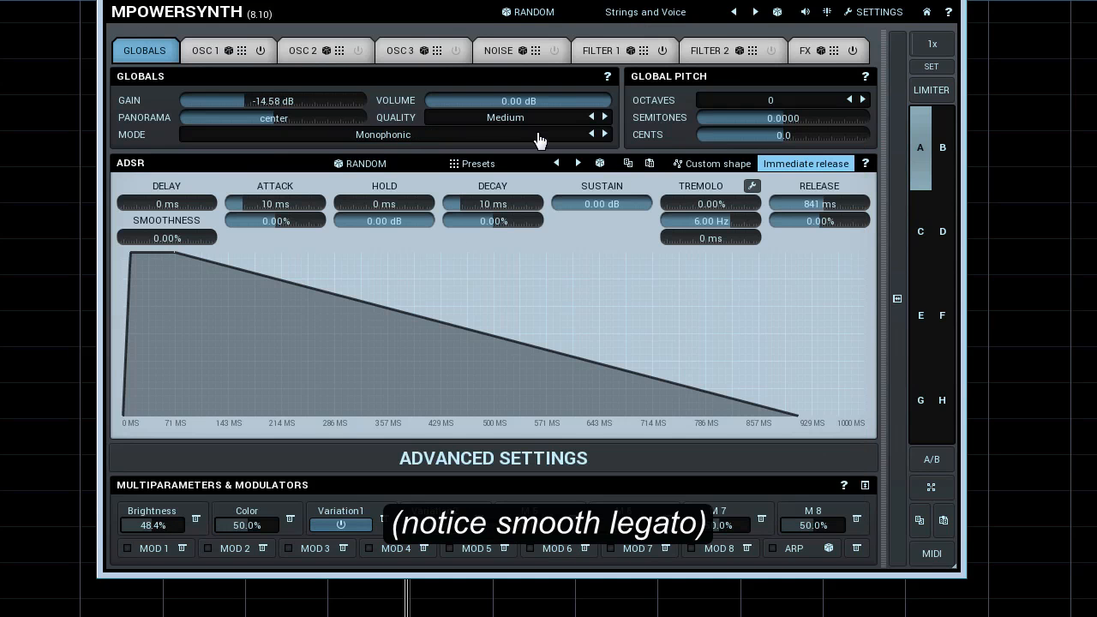
{"action": "left_click", "coordinate": [500, 138]}
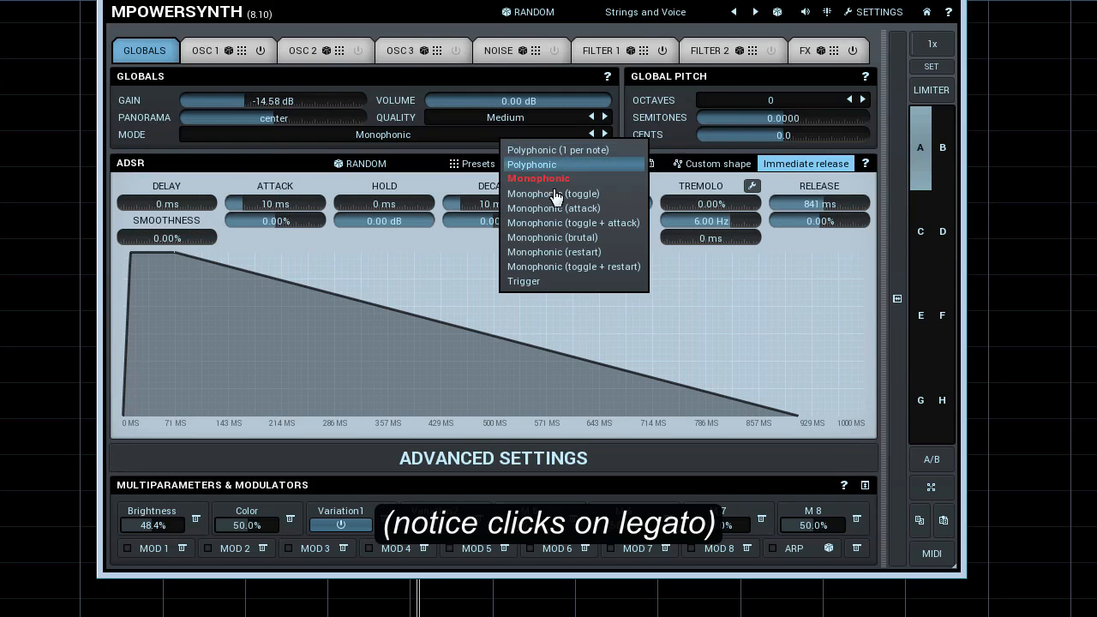
{"action": "left_click", "coordinate": [579, 245]}
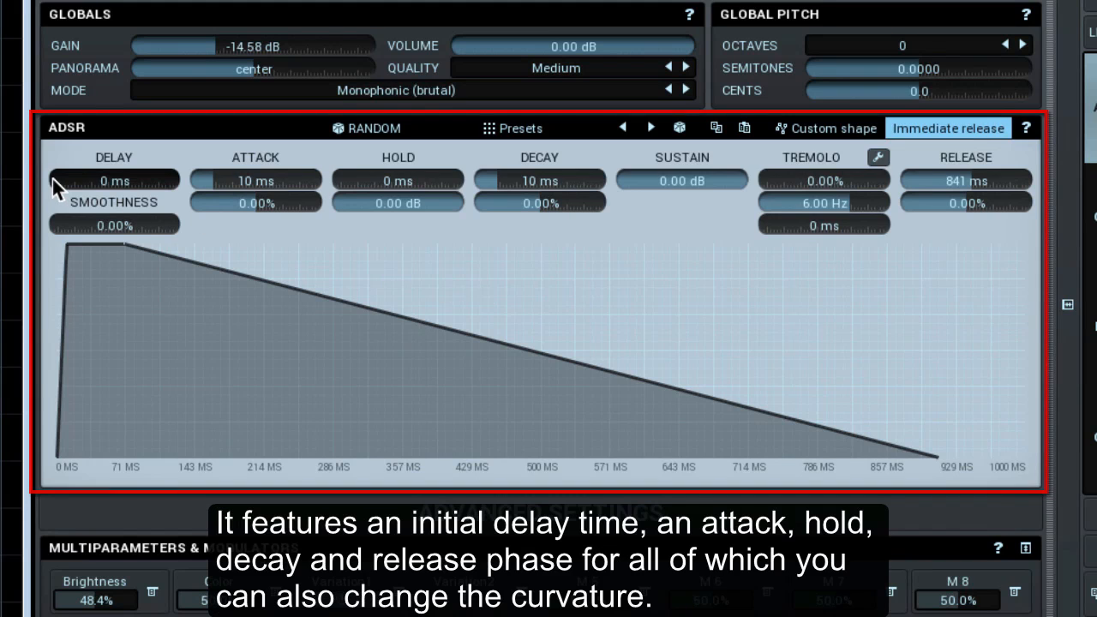
Set the ADSR envelope times to 100 ms delay, 108 ms attack, 212 ms hold and 377 ms decay
{"action": "left_click_drag", "start_coordinate": [52, 179], "coordinate": [90, 177]}
{"action": "left_click_drag", "start_coordinate": [204, 181], "coordinate": [232, 188]}
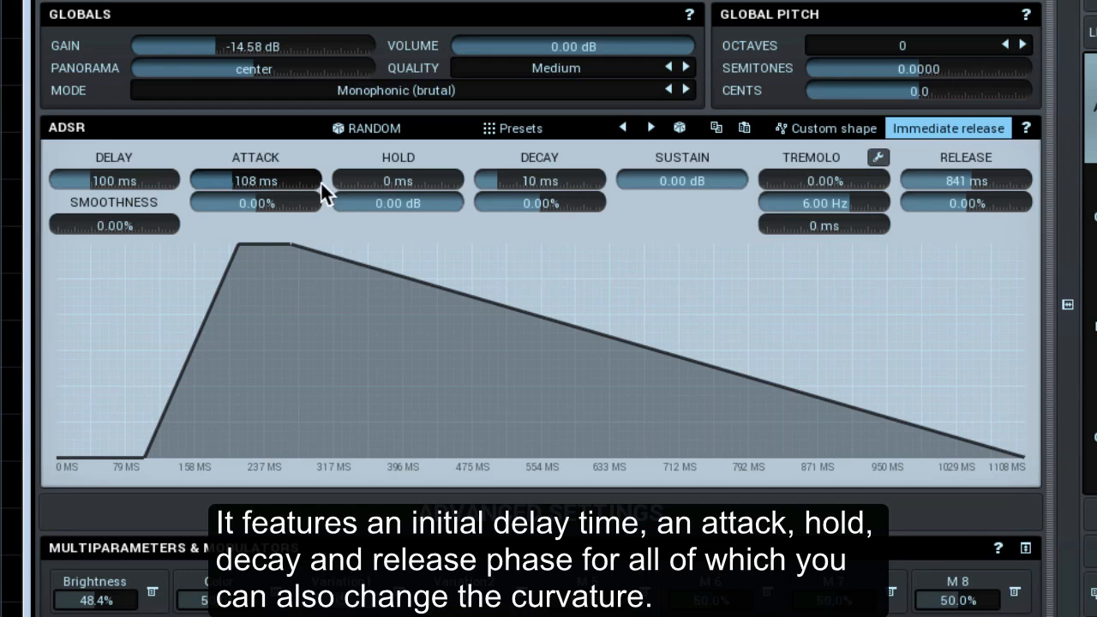
{"action": "left_click_drag", "start_coordinate": [341, 183], "coordinate": [391, 183]}
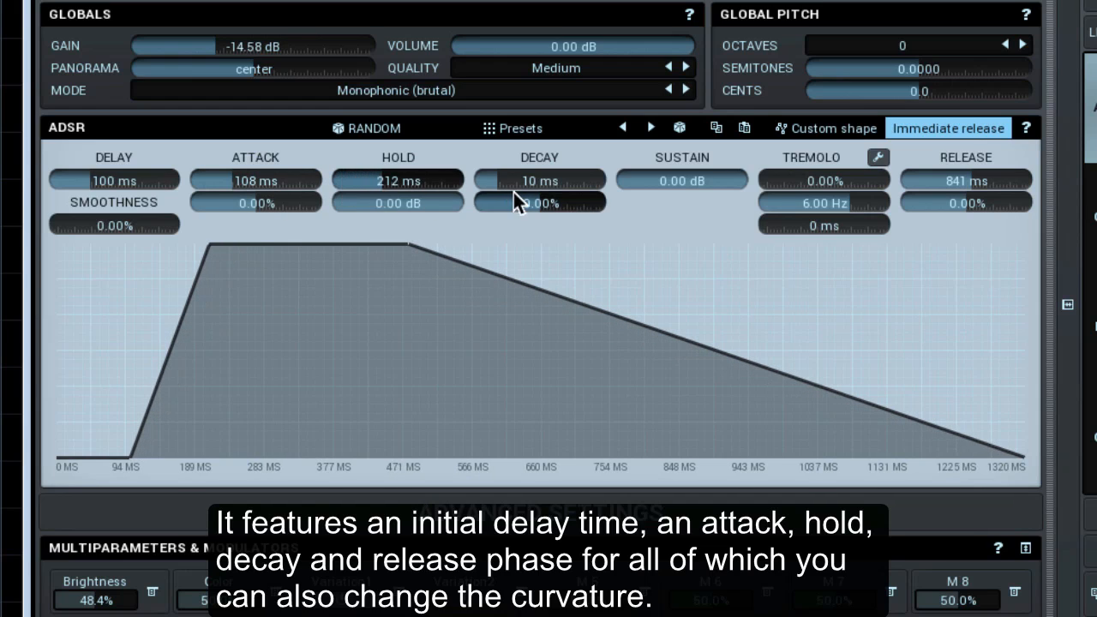
{"action": "left_click_drag", "start_coordinate": [499, 184], "coordinate": [532, 185]}
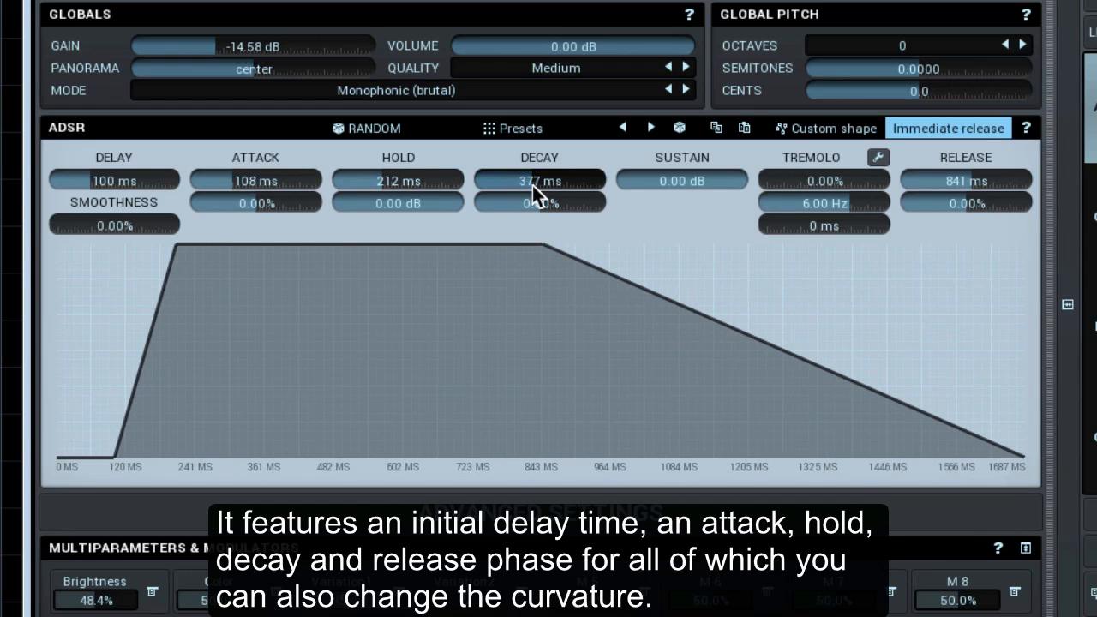
Set the ADSR sustain to -4.92 dB, the release to 439 ms with 50.8% curvature, and the decay curvature to -59.3%
{"action": "left_click_drag", "start_coordinate": [734, 182], "coordinate": [690, 185]}
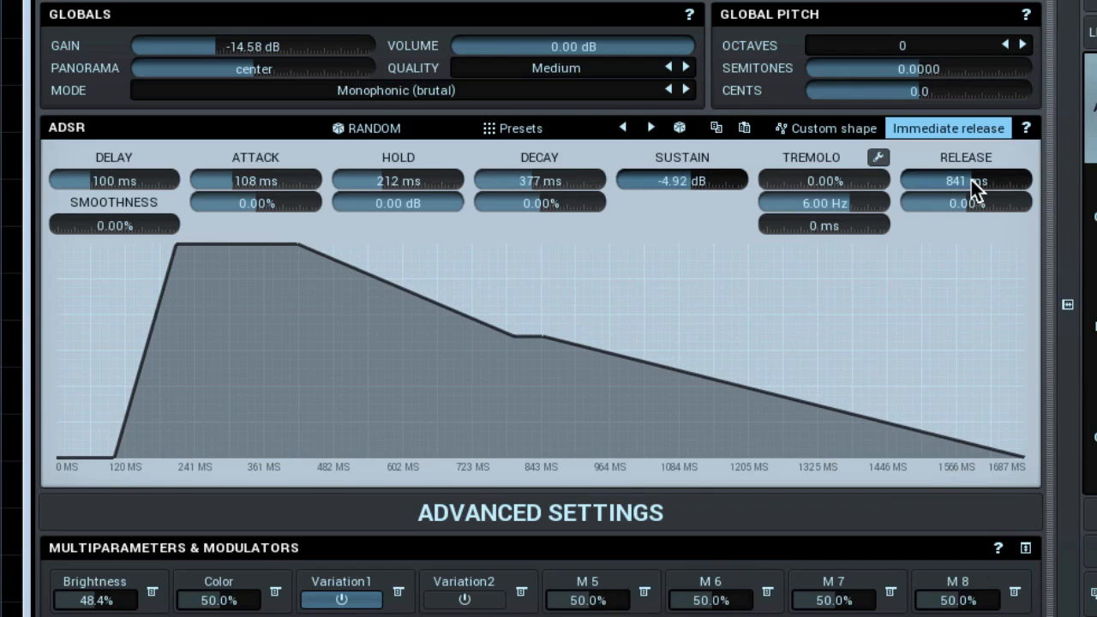
{"action": "left_click_drag", "start_coordinate": [973, 181], "coordinate": [1000, 208]}
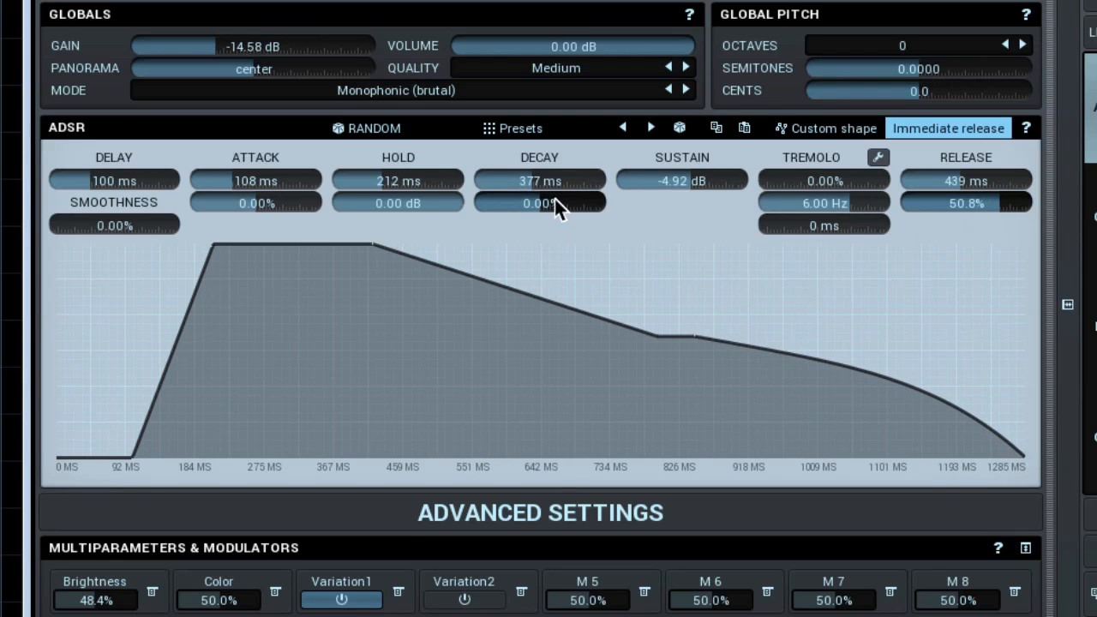
{"action": "left_click_drag", "start_coordinate": [555, 204], "coordinate": [500, 209]}
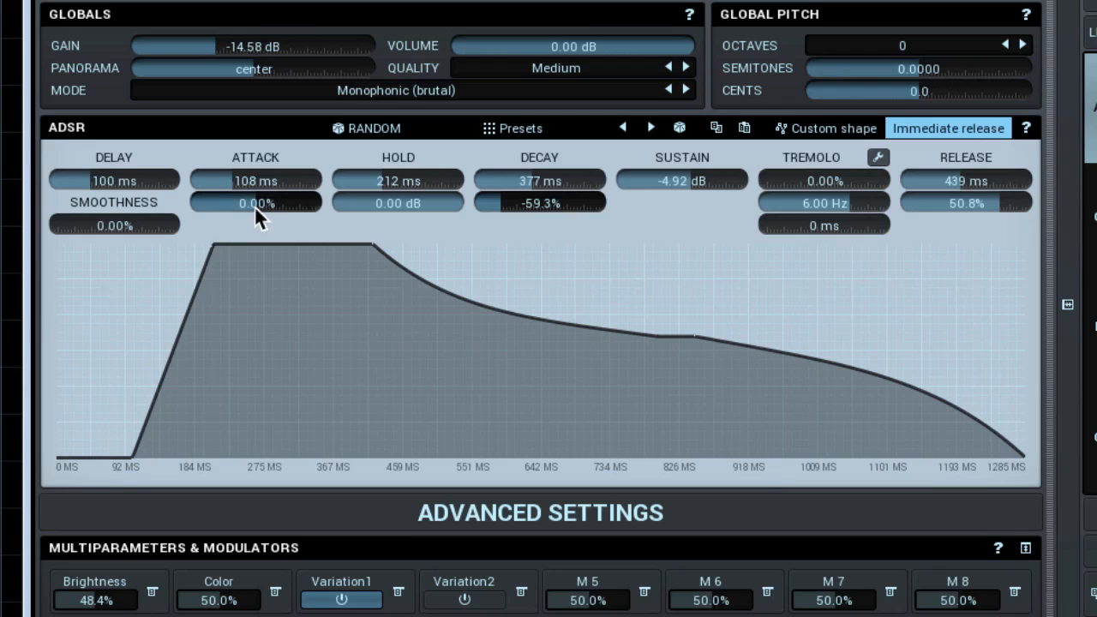
Set the ADSR attack curvature to 72.9%
{"action": "left_click_drag", "start_coordinate": [255, 205], "coordinate": [303, 206]}
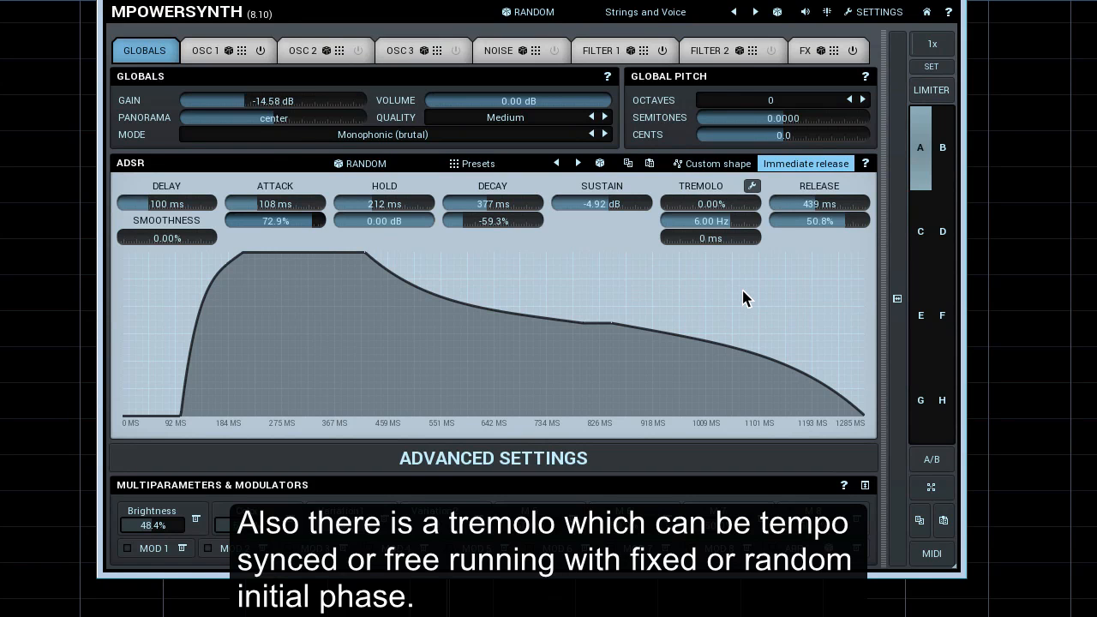
Load the Super Saw X preset from the Bold folder of the Synth category
{"action": "left_click", "coordinate": [649, 13]}
{"action": "left_click", "coordinate": [143, 280]}
{"action": "left_click", "coordinate": [141, 216]}
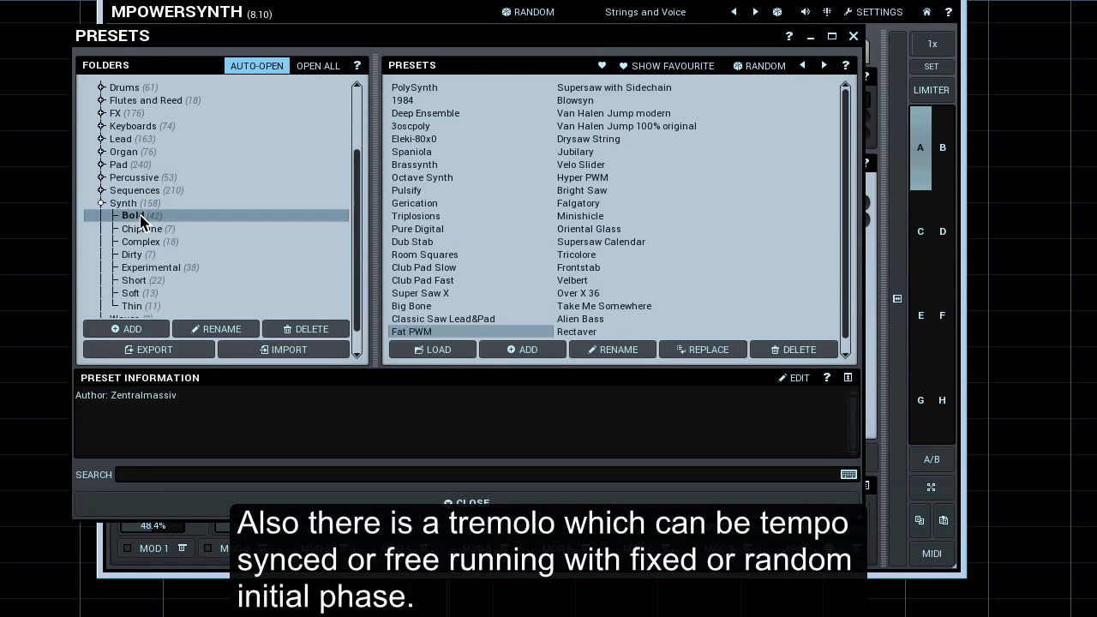
{"action": "left_click", "coordinate": [420, 293]}
{"action": "left_click", "coordinate": [500, 501]}
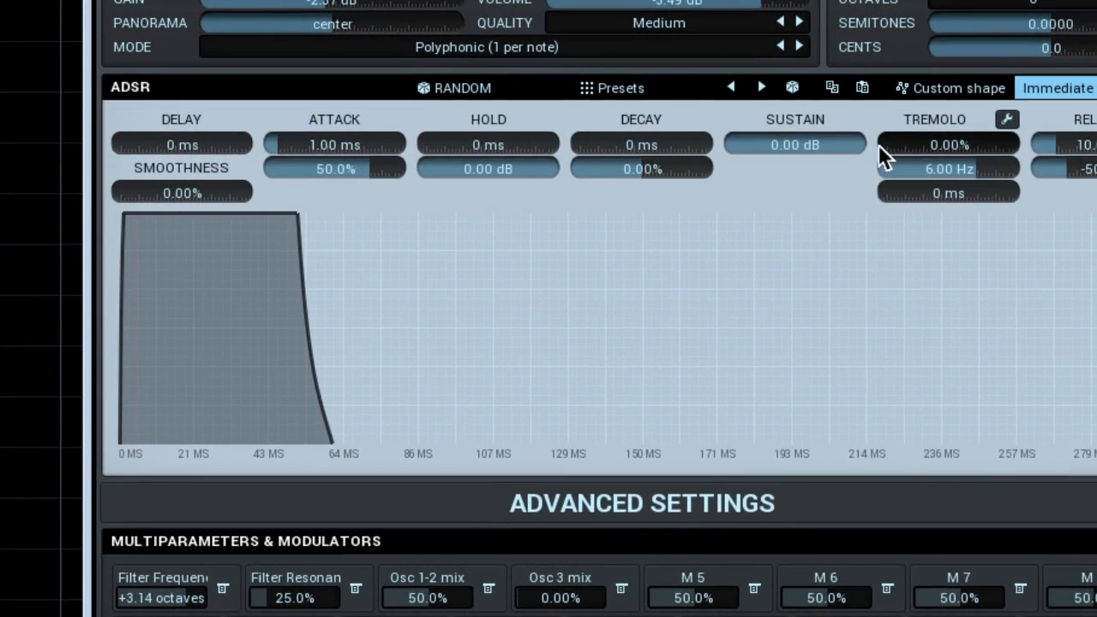
Set the ADSR tremolo depth to 100% and its rate to 5.15 Hz
{"action": "left_click_drag", "start_coordinate": [878, 144], "coordinate": [918, 144]}
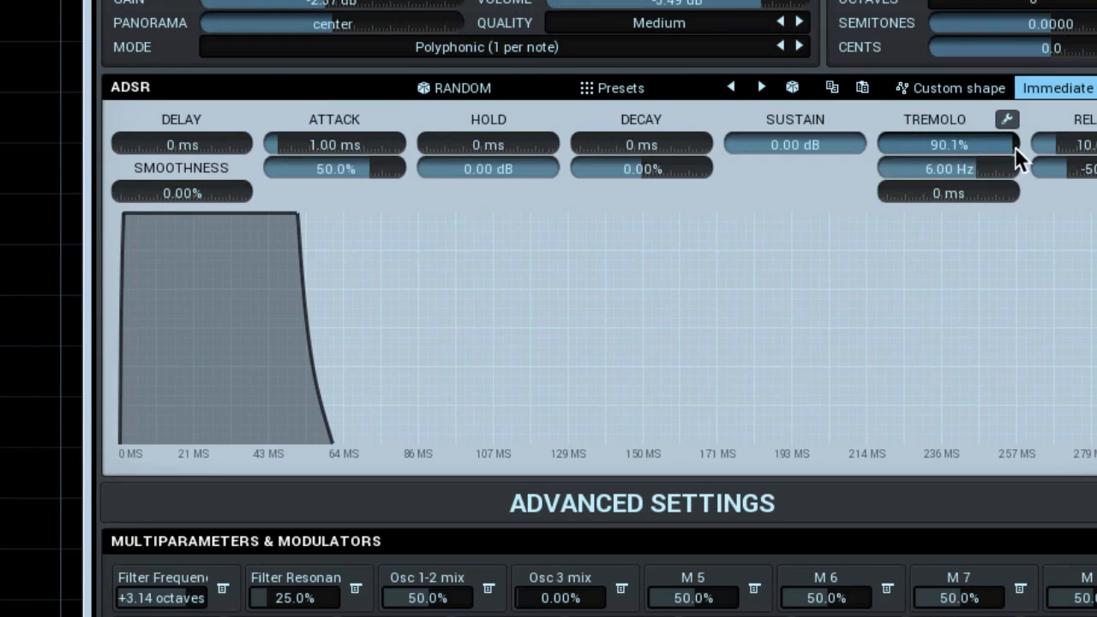
{"action": "left_click_drag", "start_coordinate": [1015, 146], "coordinate": [974, 170]}
Open the detailed tremolo settings and try its tempo sync at 1/2, 1/4 and finally 1/8
{"action": "left_click", "coordinate": [1007, 122]}
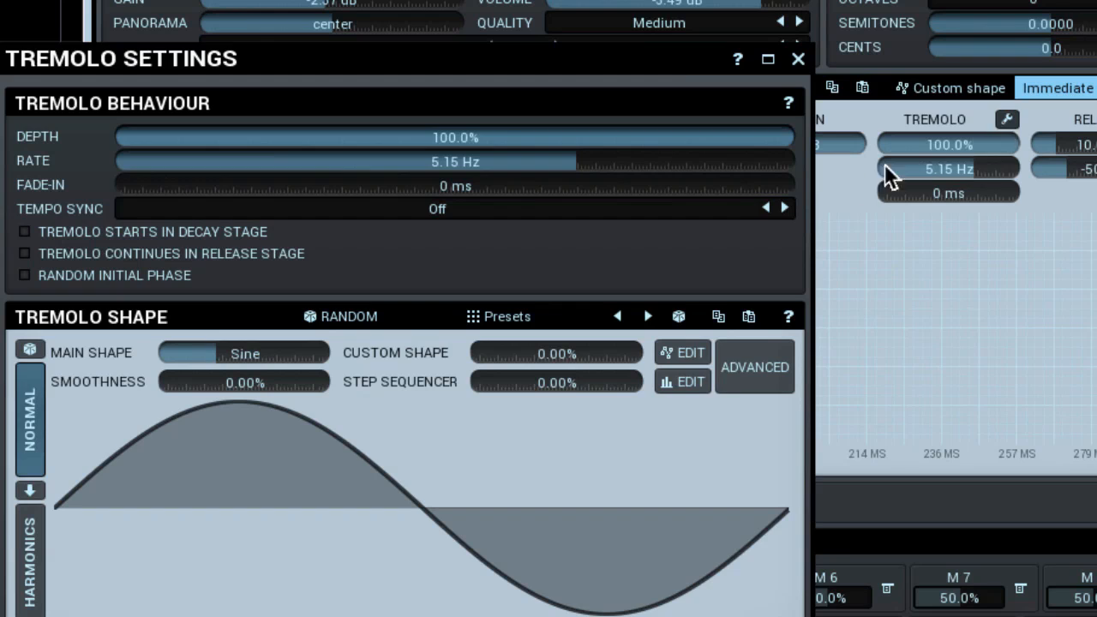
{"action": "left_click", "coordinate": [672, 211]}
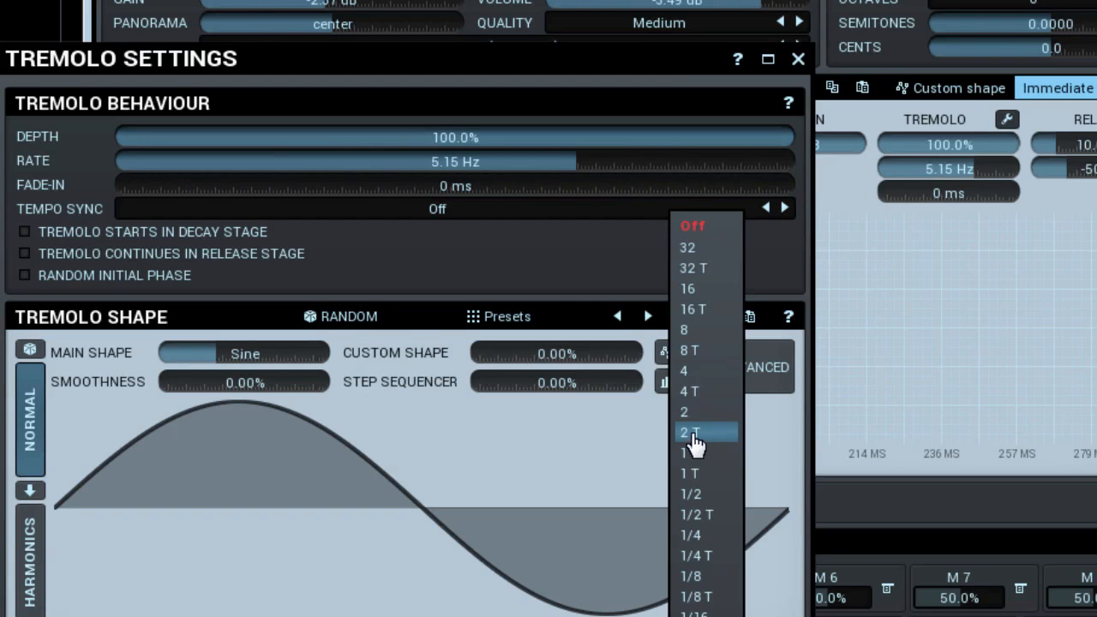
{"action": "left_click", "coordinate": [694, 494]}
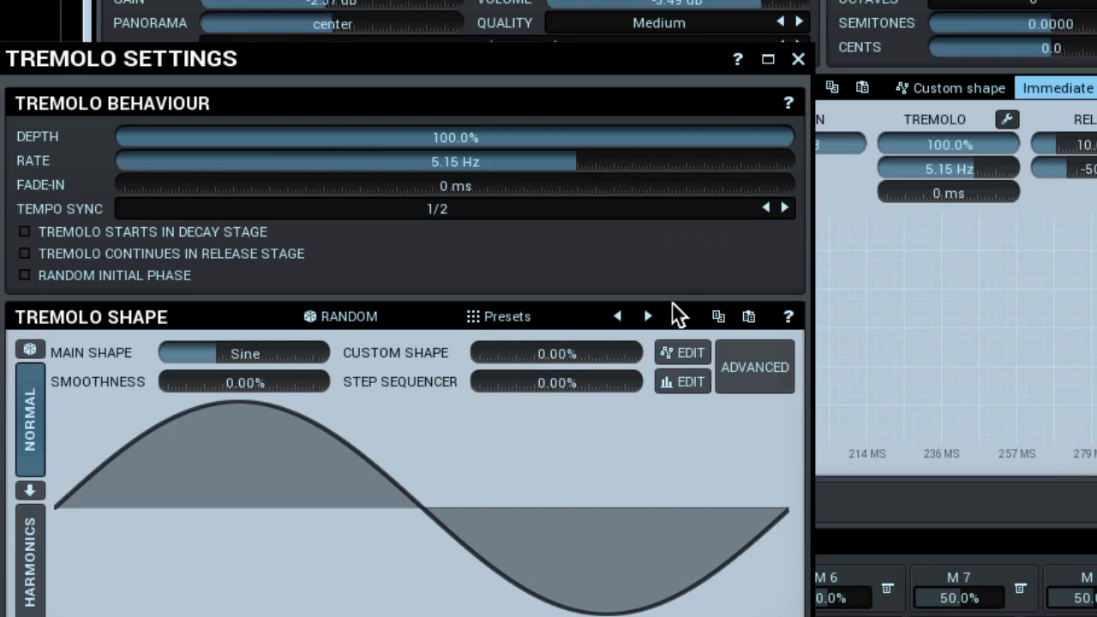
{"action": "left_click", "coordinate": [667, 215]}
{"action": "left_click", "coordinate": [700, 538]}
{"action": "left_click", "coordinate": [692, 215]}
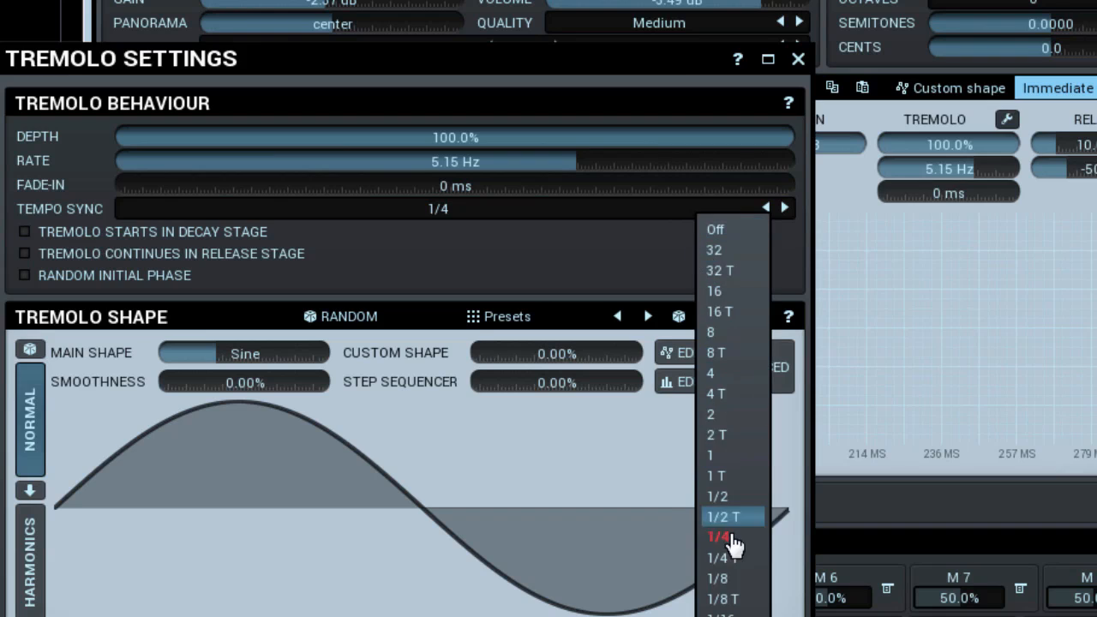
{"action": "left_click", "coordinate": [729, 579]}
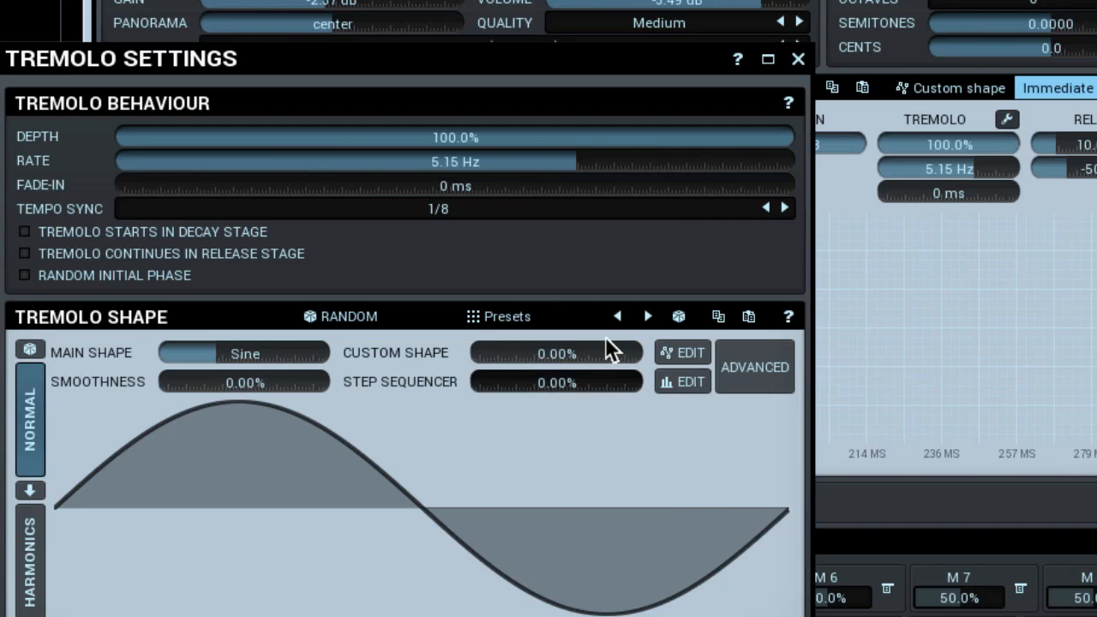
Try the random initial phase option for the tremolo, and close the tremolo settings
{"action": "left_click", "coordinate": [25, 276]}
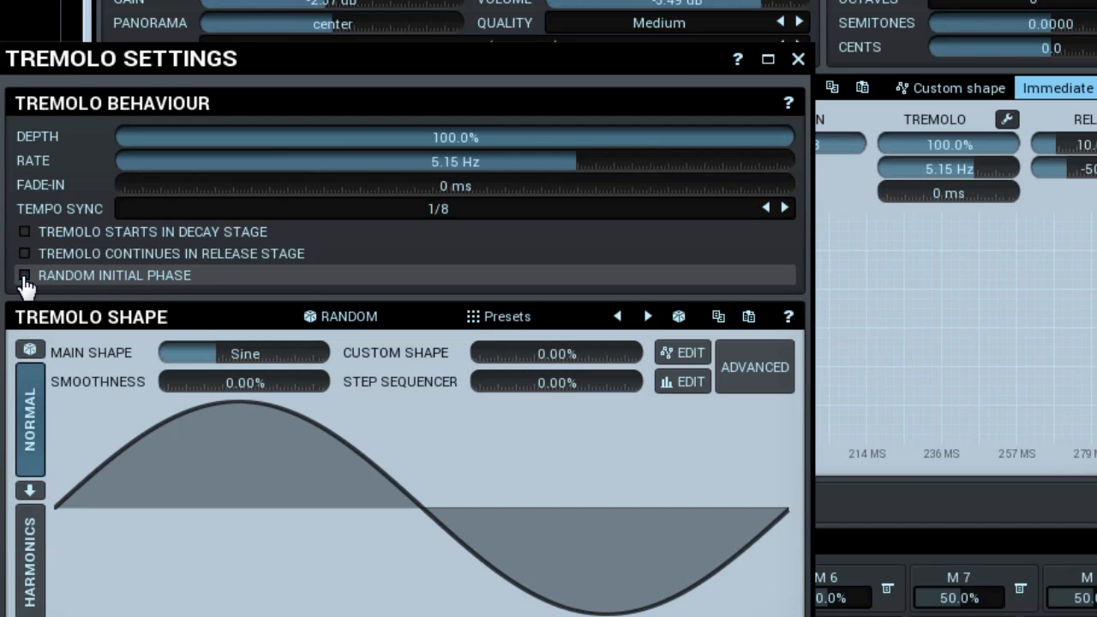
{"action": "left_click", "coordinate": [798, 58]}
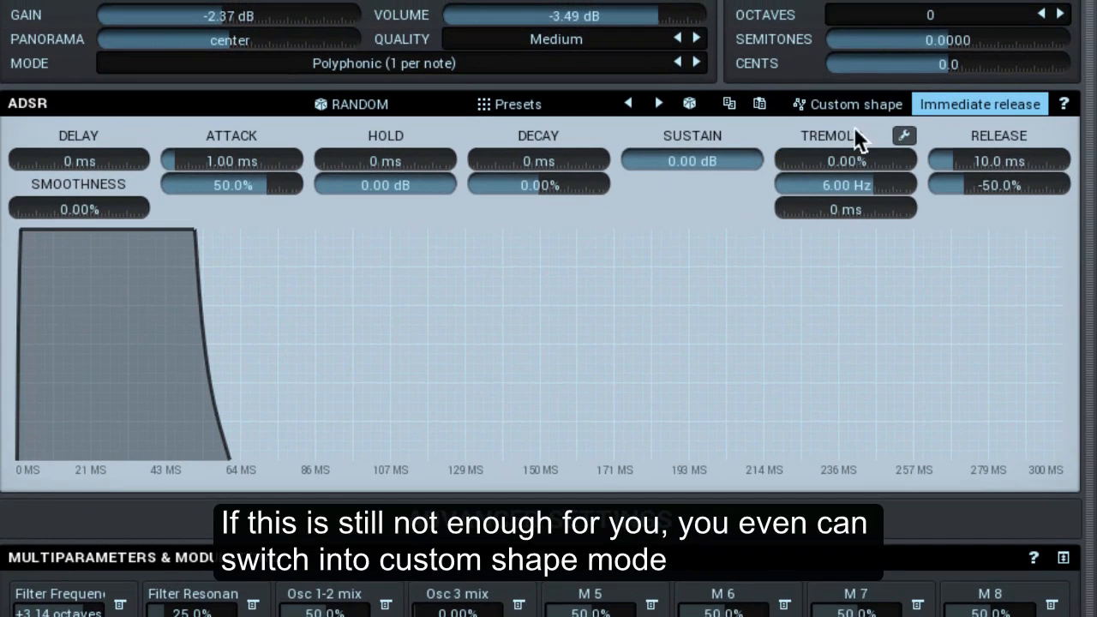
Switch the ADSR envelope to custom shape, set its release to 375 ms and attack to 250 ms, and show the full envelope preview
{"action": "left_click", "coordinate": [851, 107]}
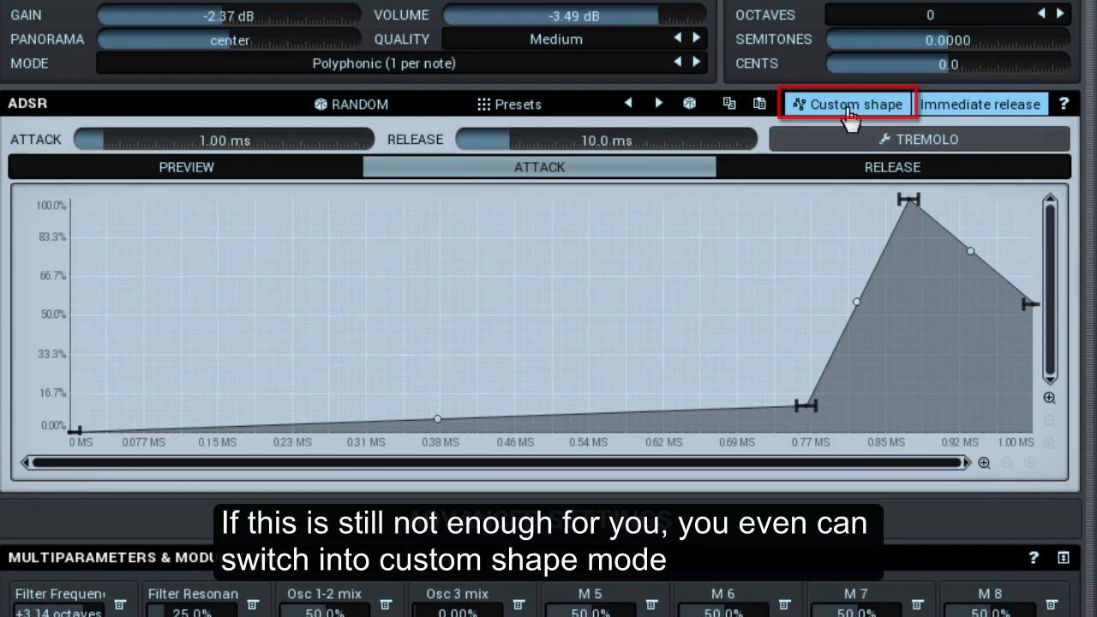
{"action": "left_click_drag", "start_coordinate": [516, 140], "coordinate": [588, 157]}
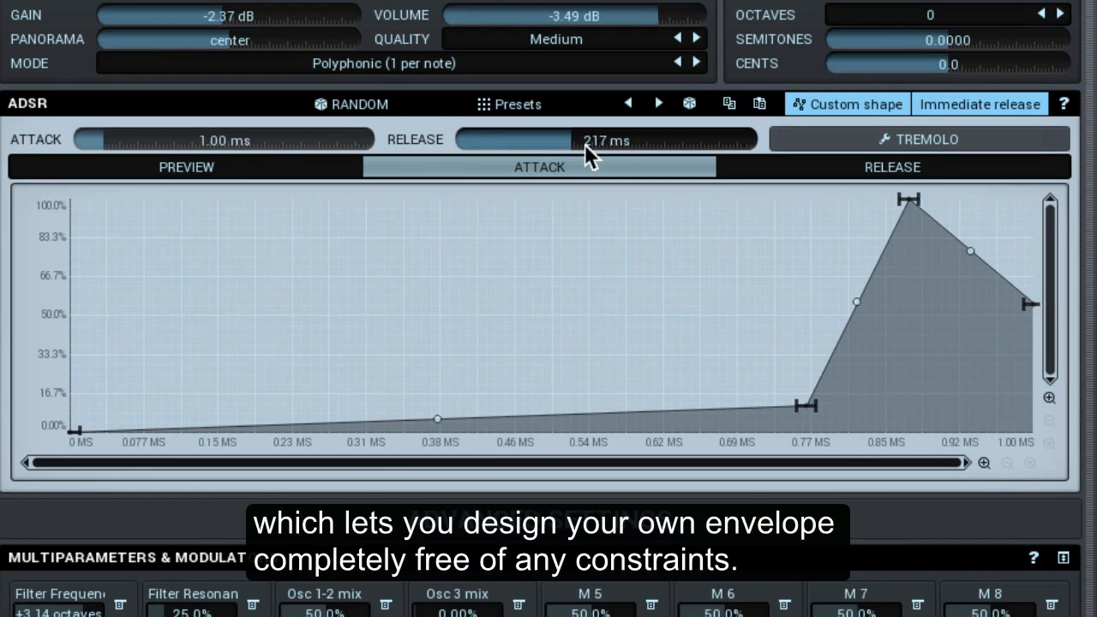
{"action": "left_click_drag", "start_coordinate": [207, 130], "coordinate": [221, 162]}
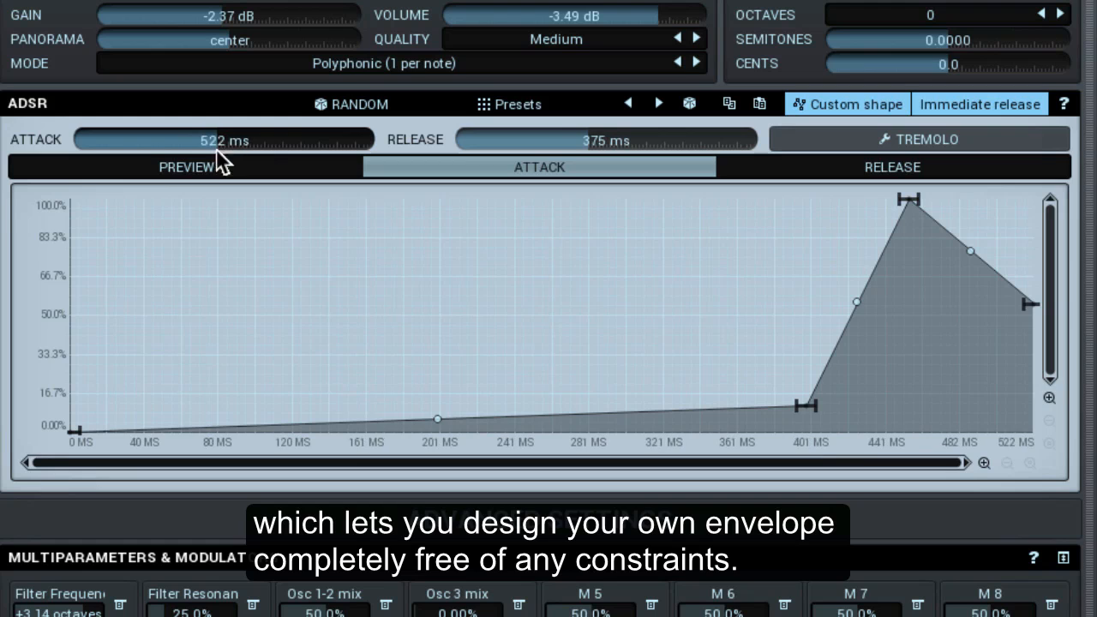
{"action": "left_click", "coordinate": [206, 169]}
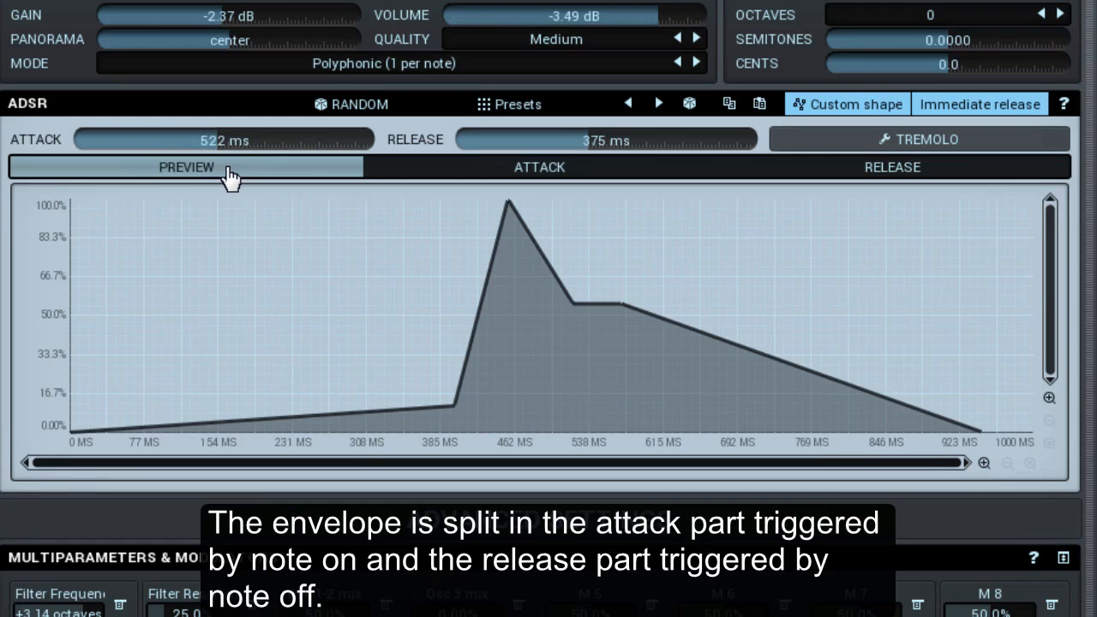
{"action": "left_click_drag", "start_coordinate": [260, 135], "coordinate": [201, 146]}
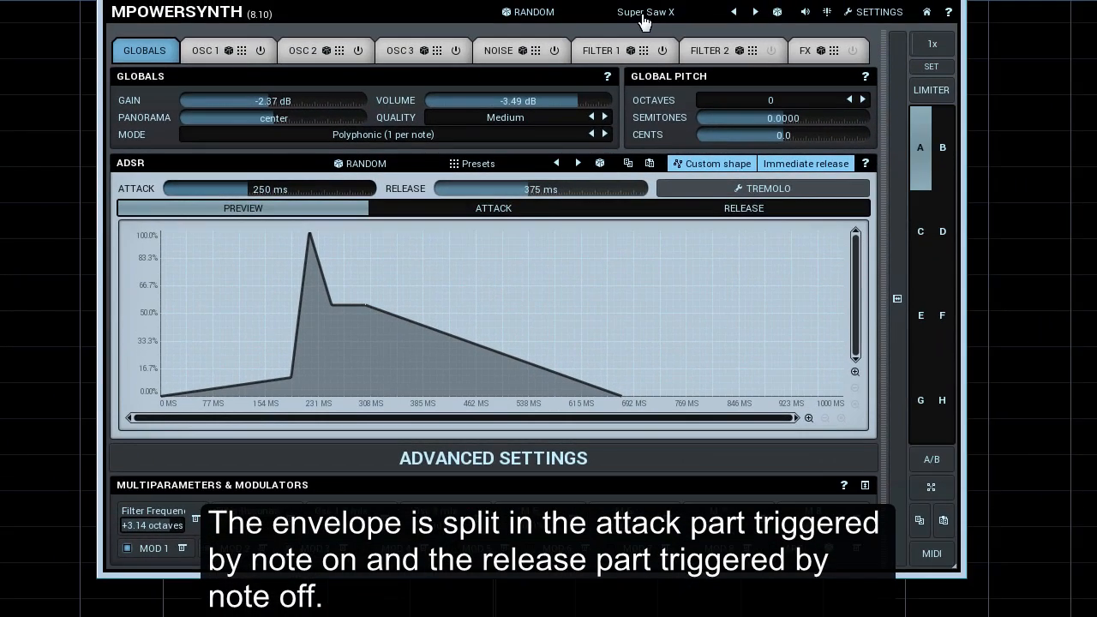
Load the Trappy Saw preset from the Bold folder of the Lead category
{"action": "left_click", "coordinate": [644, 15]}
{"action": "left_click", "coordinate": [128, 177]}
{"action": "left_click", "coordinate": [139, 191]}
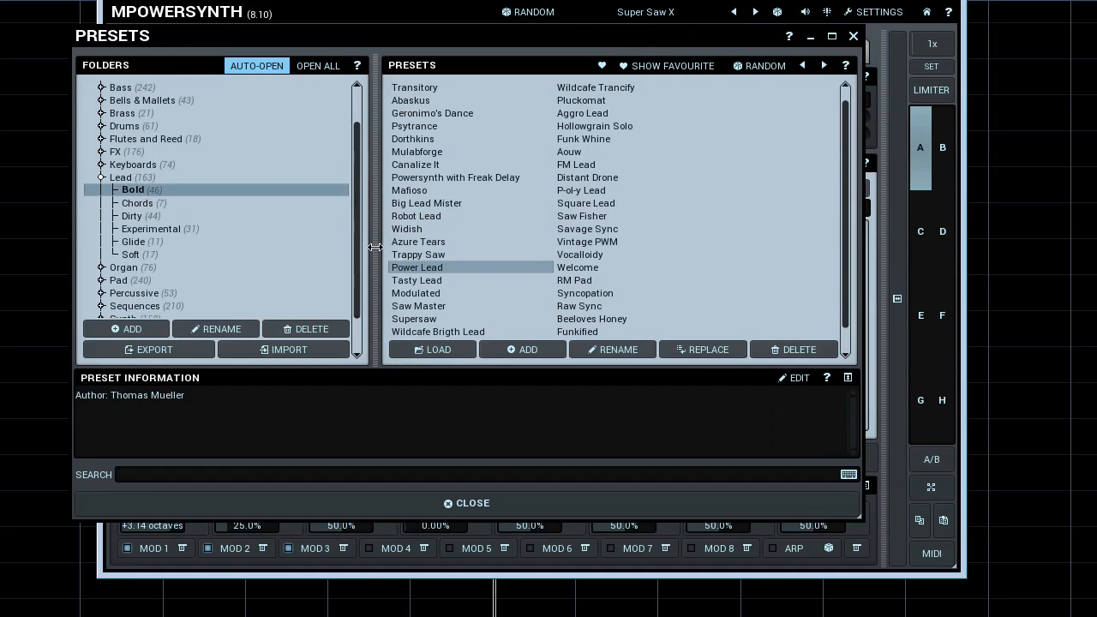
{"action": "double_click", "coordinate": [420, 254]}
{"action": "left_click", "coordinate": [467, 503]}
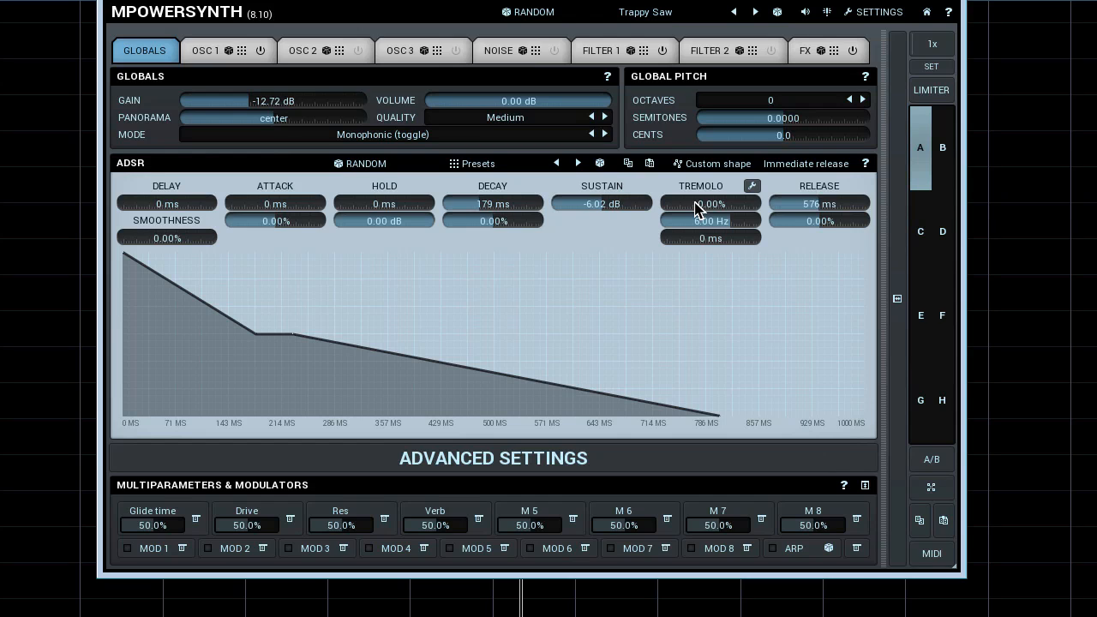
Switch the ADSR envelope to custom shape and load the Tremolo Attack envelope preset
{"action": "left_click", "coordinate": [710, 163]}
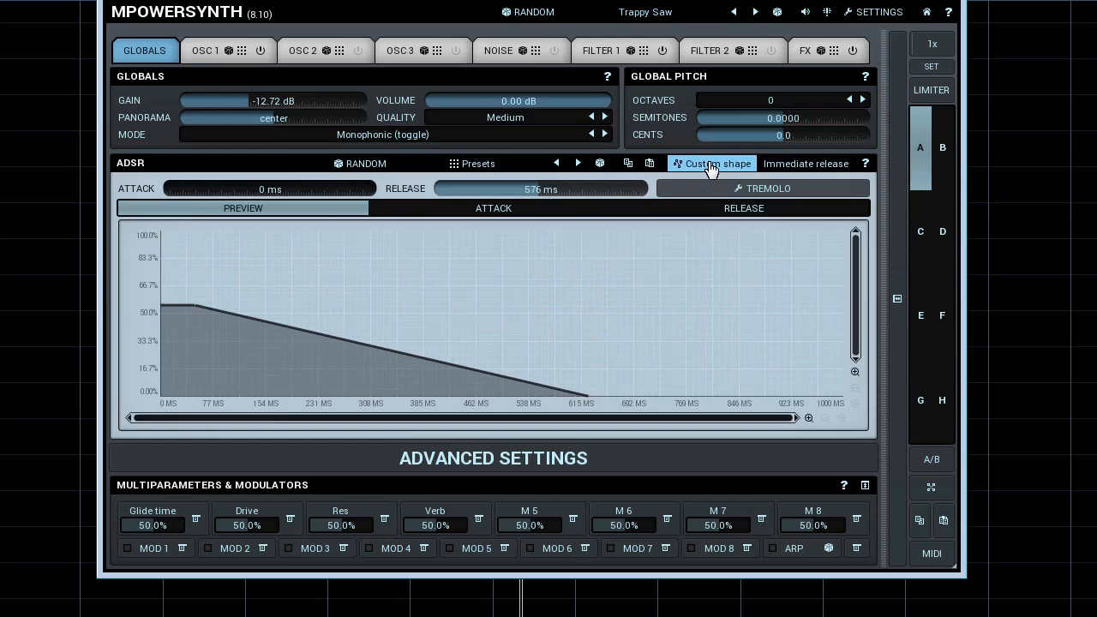
{"action": "left_click", "coordinate": [477, 164]}
{"action": "left_click", "coordinate": [279, 174]}
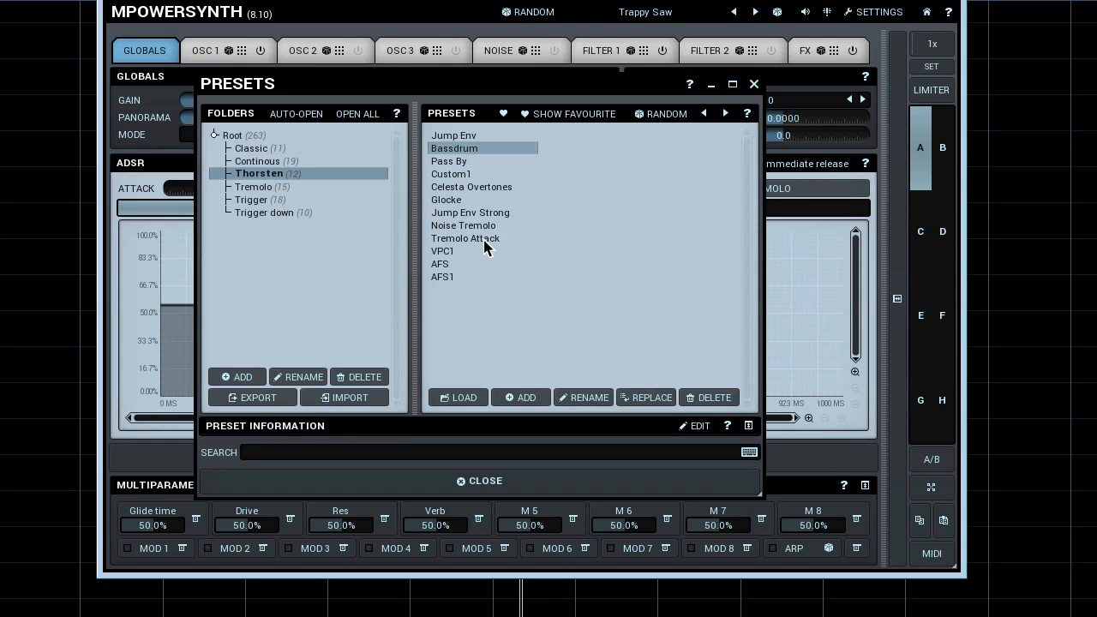
{"action": "left_click", "coordinate": [484, 240]}
{"action": "left_click", "coordinate": [524, 484]}
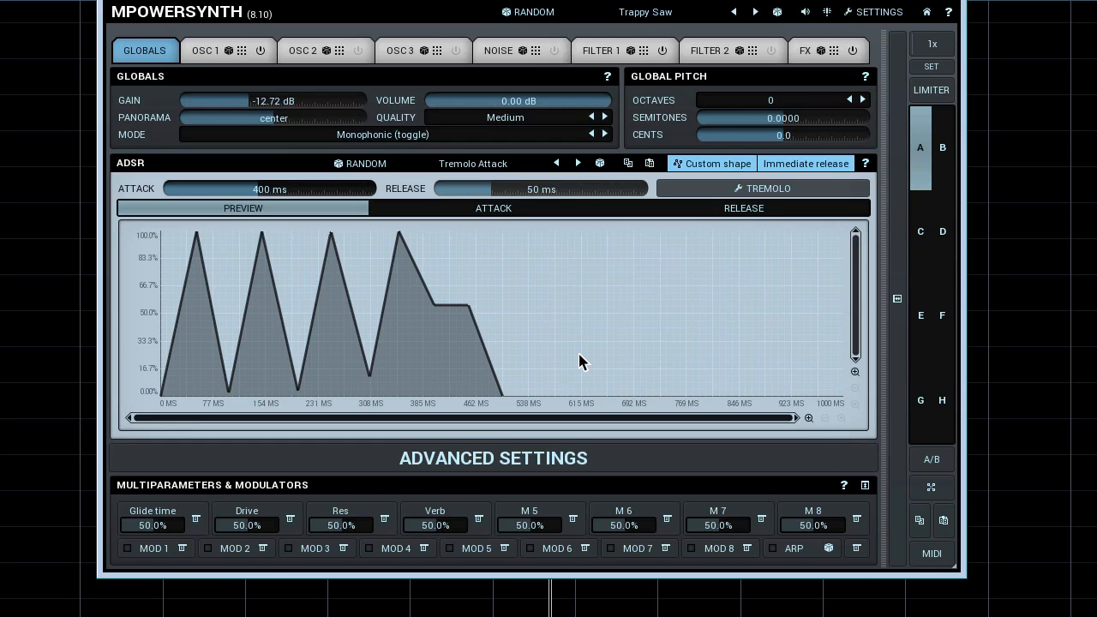
Examine the advanced settings for pitch-bend range, maximum voices, velocity shape, harmony and glide
{"action": "left_click", "coordinate": [526, 463]}
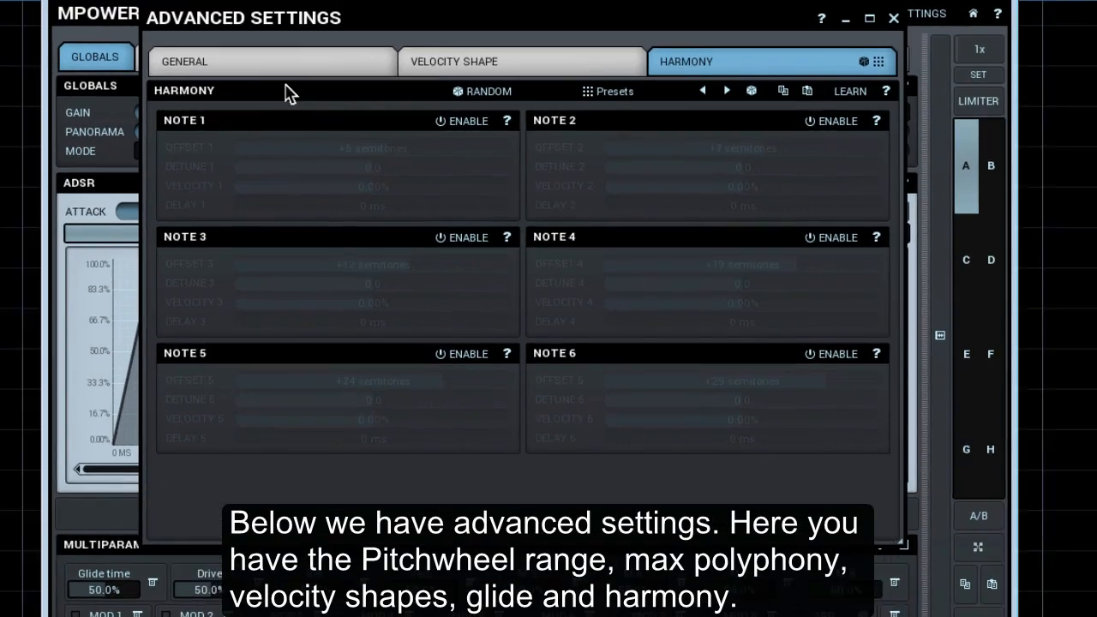
{"action": "left_click", "coordinate": [289, 58]}
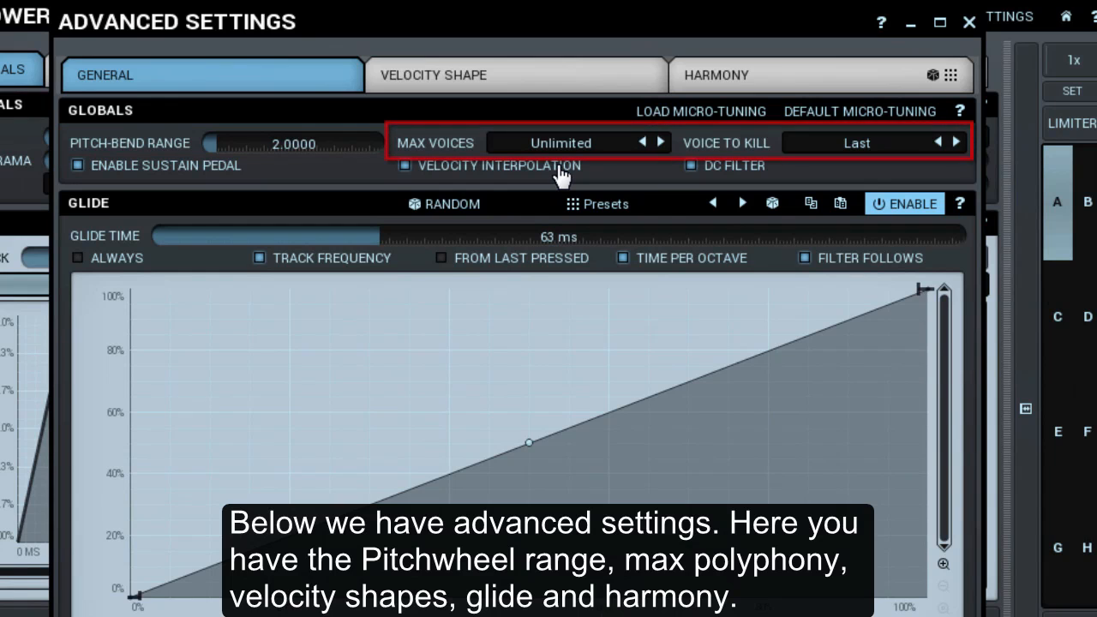
{"action": "left_click", "coordinate": [480, 82]}
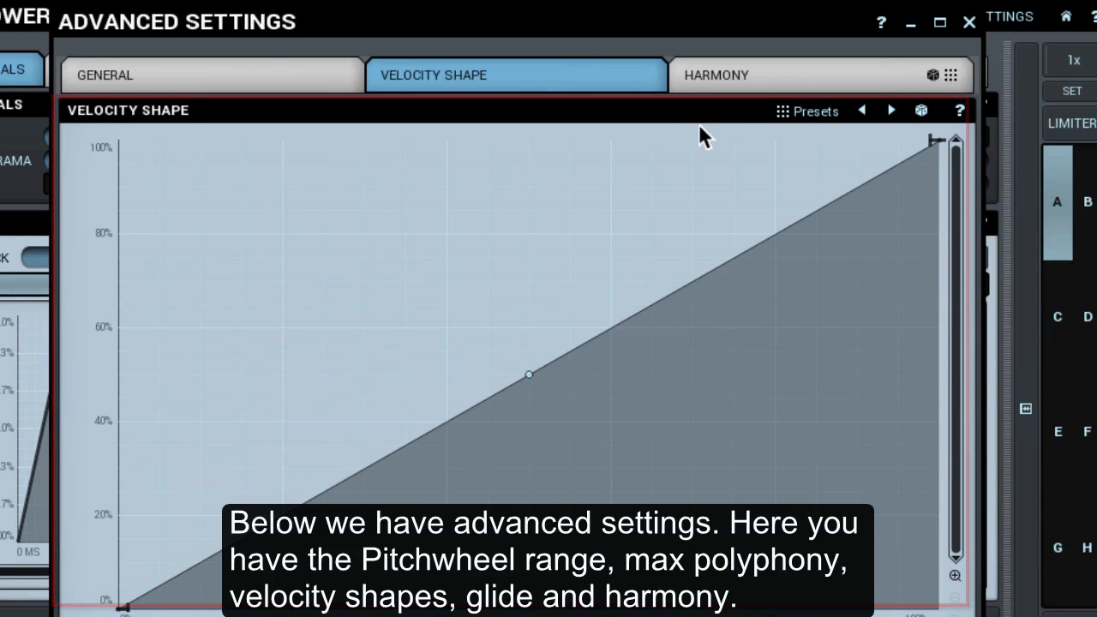
{"action": "left_click", "coordinate": [766, 80]}
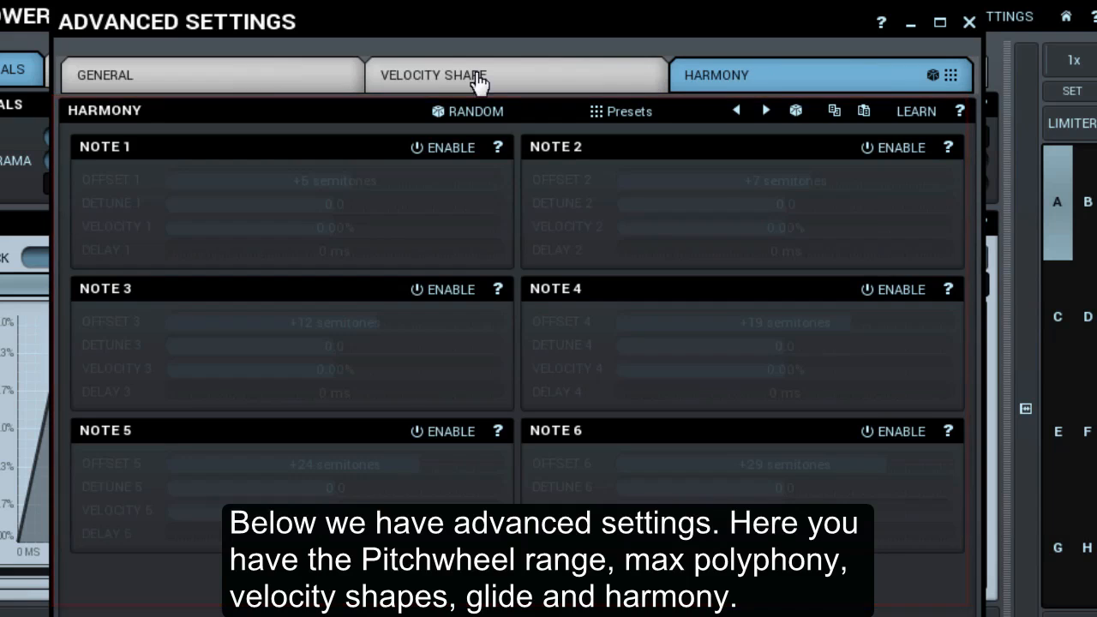
{"action": "left_click", "coordinate": [209, 83]}
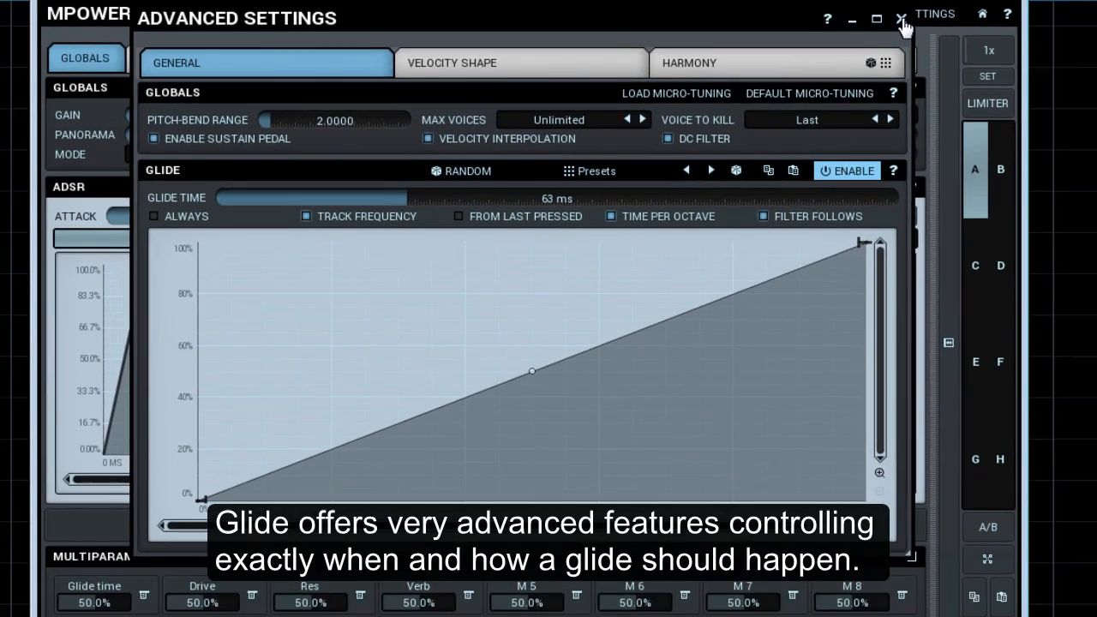
{"action": "left_click", "coordinate": [902, 19]}
Load the Hypo Hypo! preset from the Glide folder of the Lead category
{"action": "left_click", "coordinate": [656, 13]}
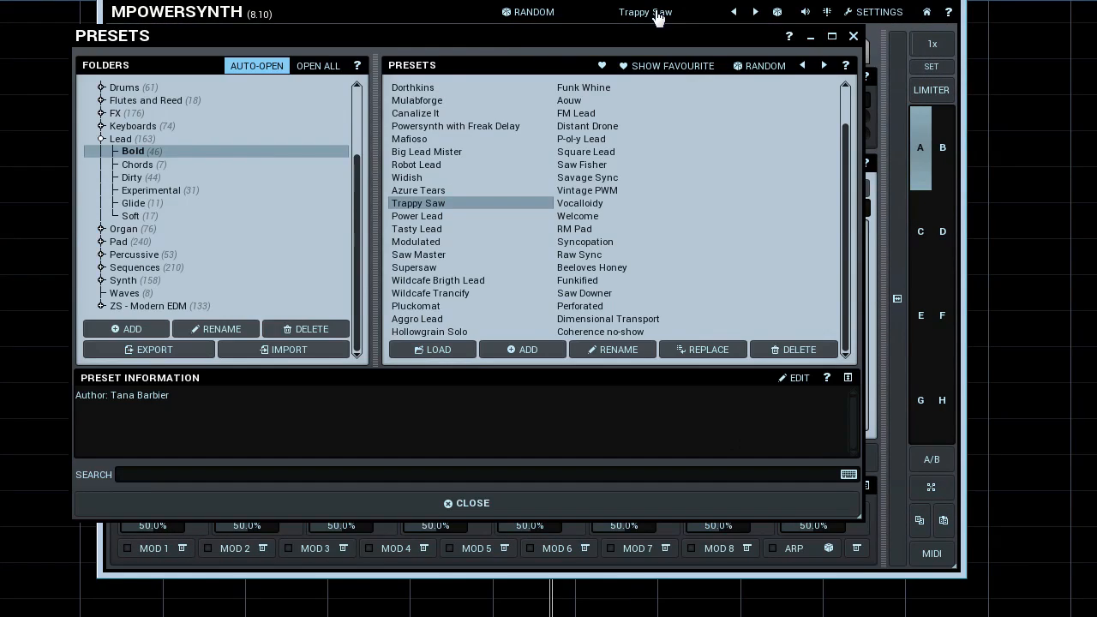
{"action": "left_click", "coordinate": [171, 202]}
{"action": "left_click", "coordinate": [411, 126]}
{"action": "left_click", "coordinate": [477, 503]}
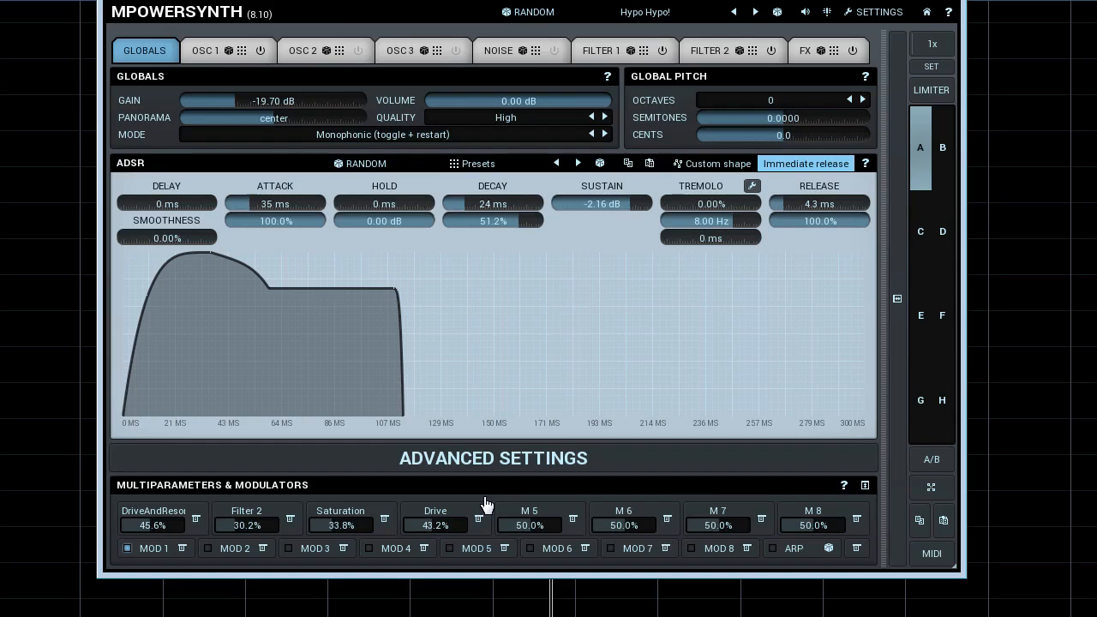
Reshape the glide curve in the advanced settings: invert its bend, add a point at about 32.4% and 96.6%, and adjust both segments' curvature
{"action": "left_click", "coordinate": [480, 463]}
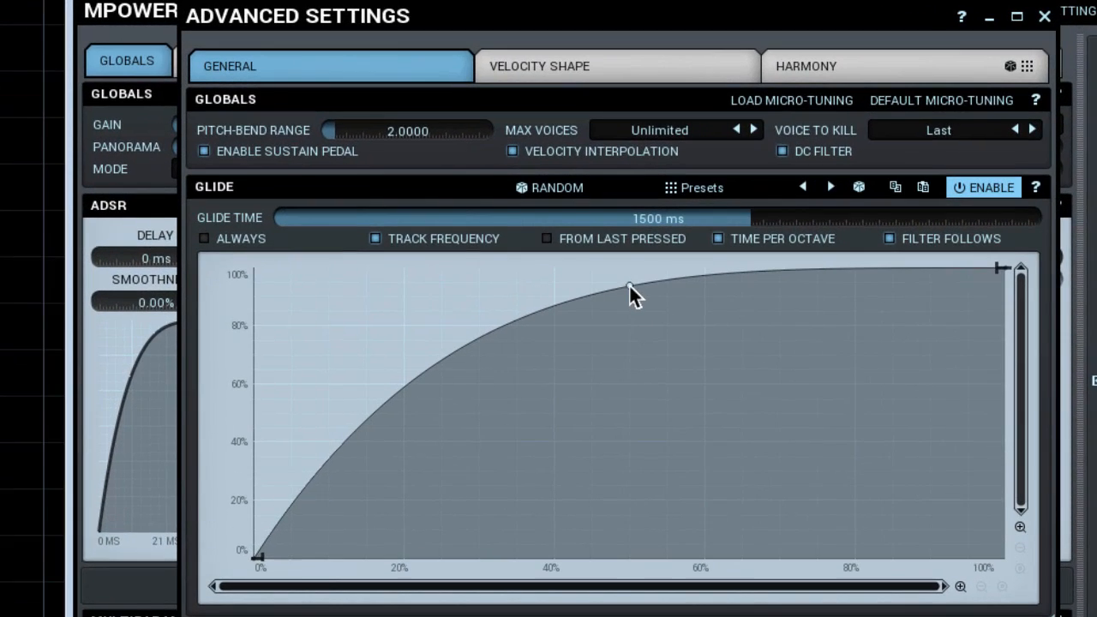
{"action": "left_click_drag", "start_coordinate": [630, 287], "coordinate": [624, 616]}
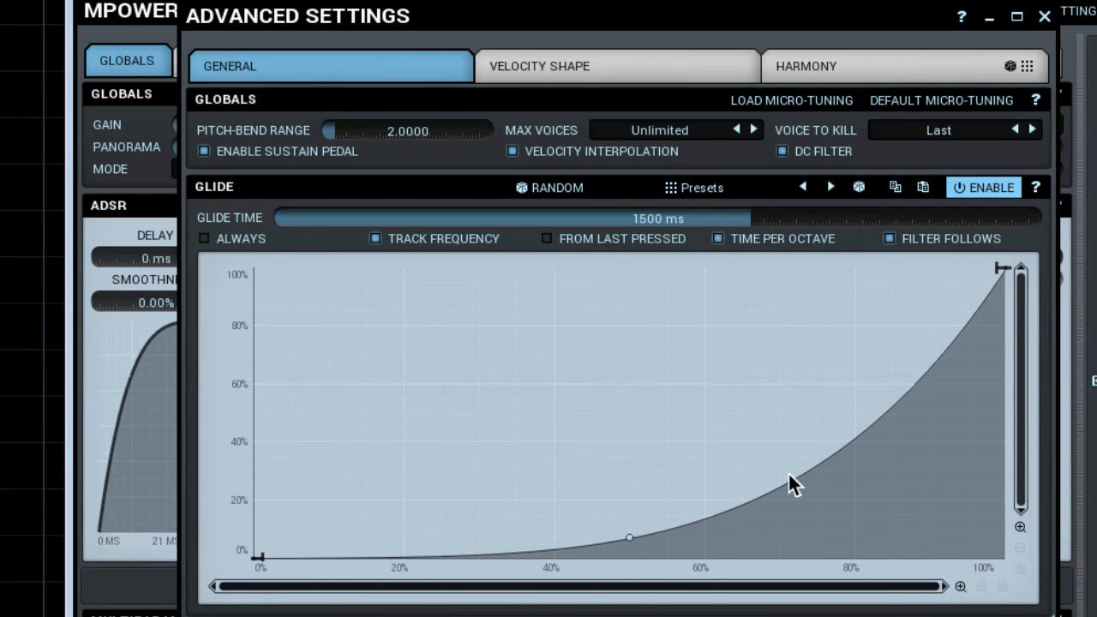
{"action": "double_click", "coordinate": [788, 471]}
{"action": "left_click_drag", "start_coordinate": [787, 472], "coordinate": [497, 277]}
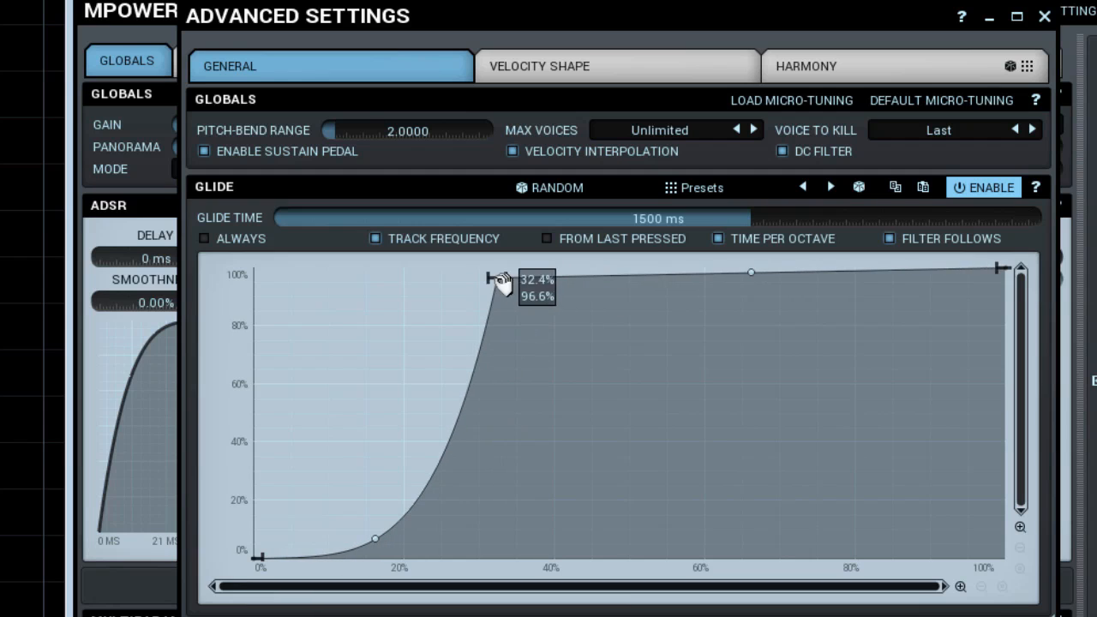
{"action": "left_click_drag", "start_coordinate": [747, 275], "coordinate": [769, 415]}
{"action": "left_click_drag", "start_coordinate": [375, 543], "coordinate": [377, 537]}
Try enabling harmony Note 1, turn it off again and close the advanced settings
{"action": "left_click", "coordinate": [884, 75]}
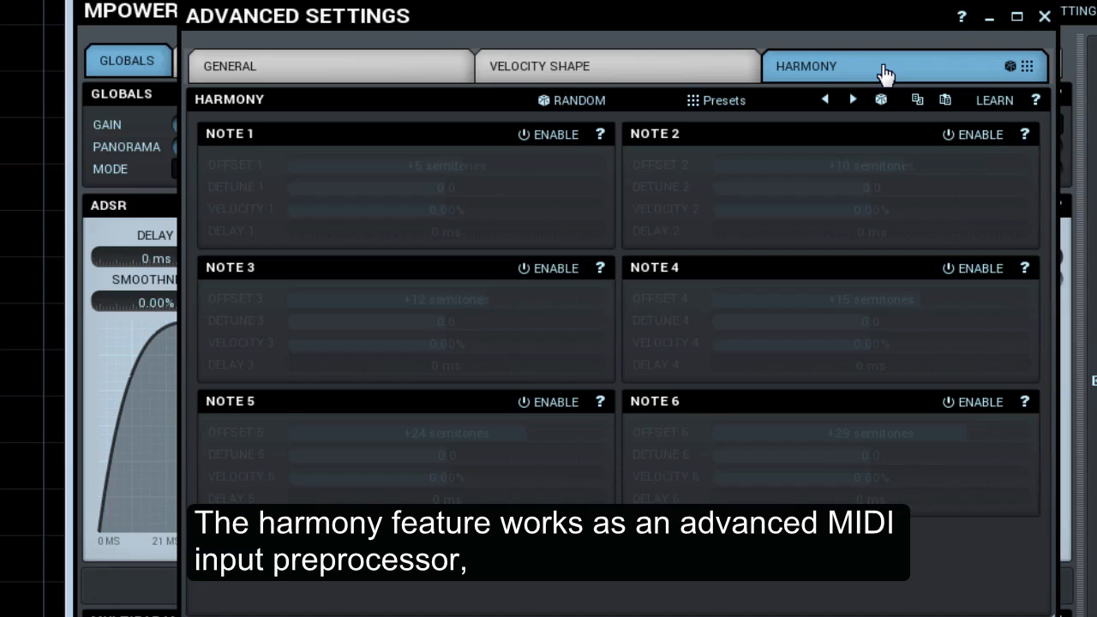
{"action": "left_click", "coordinate": [559, 141]}
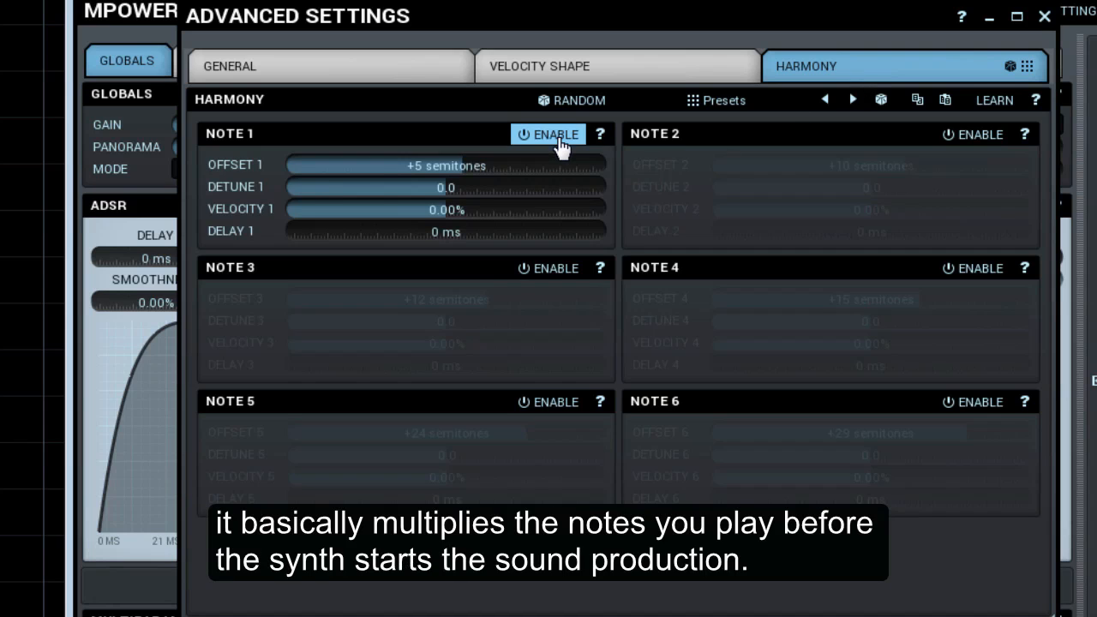
{"action": "left_click", "coordinate": [559, 141]}
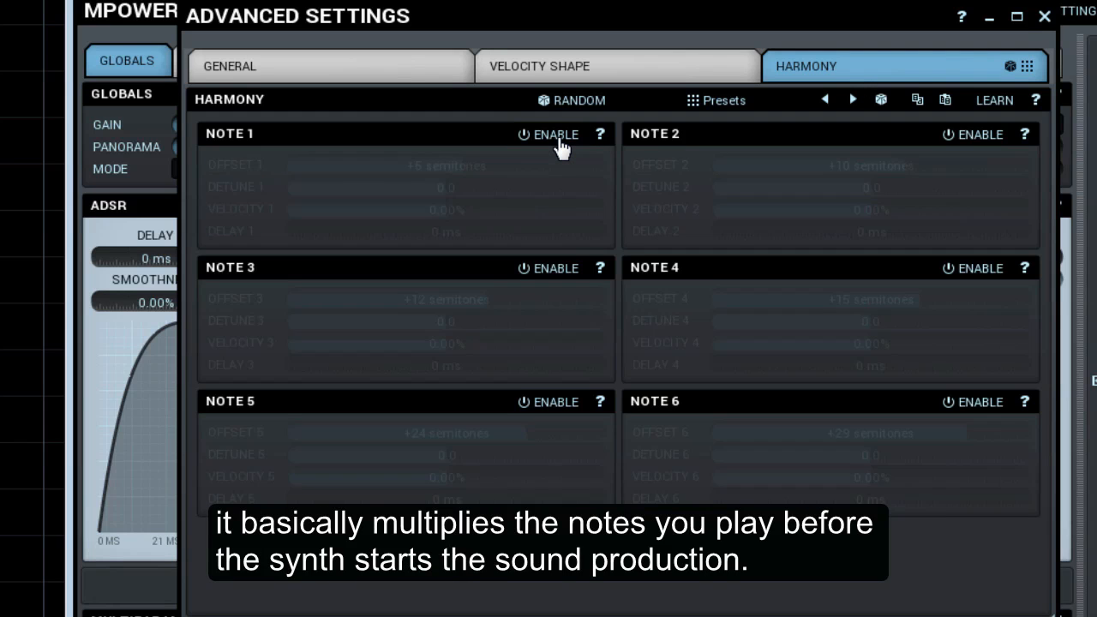
{"action": "left_click", "coordinate": [1044, 16]}
Load the House Chord 1 preset from the Chords folder of the Organ category
{"action": "left_click", "coordinate": [769, 15]}
{"action": "left_click", "coordinate": [92, 288]}
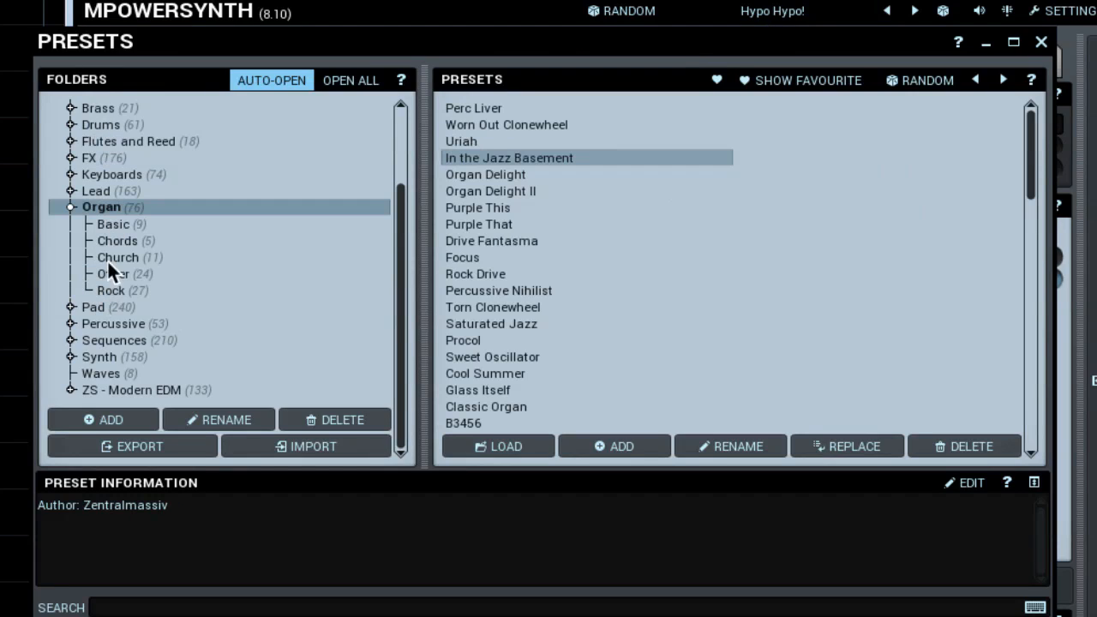
{"action": "left_click", "coordinate": [123, 243]}
{"action": "double_click", "coordinate": [449, 110]}
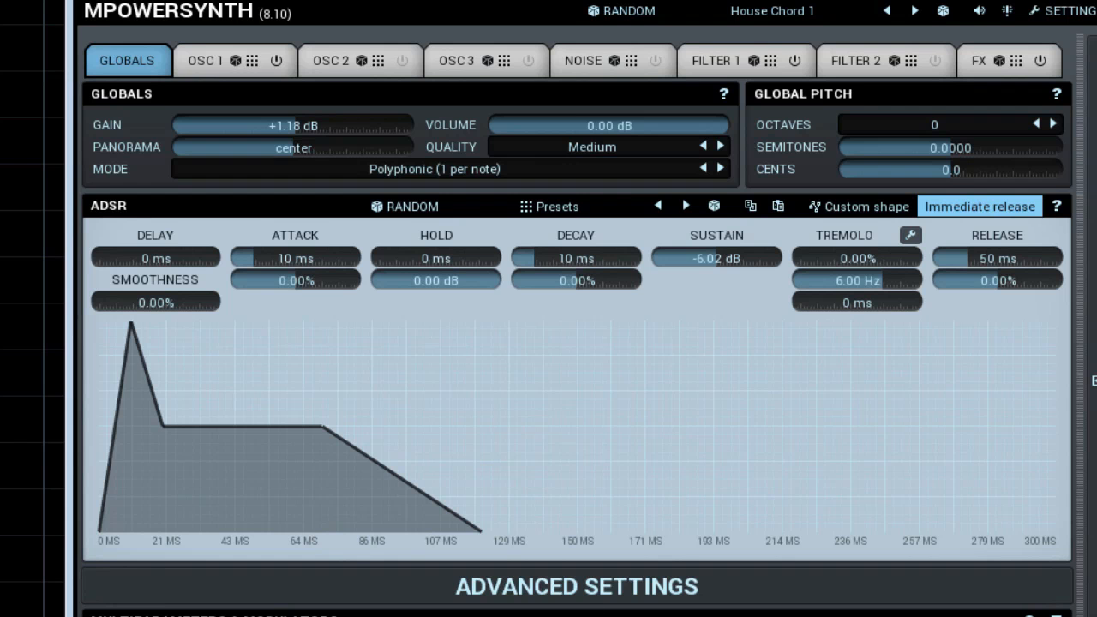
In the advanced harmony settings, set the velocities of Notes 1 to 4 to 89.7%, -91.0%, -77.2% and -100.0%
{"action": "left_click", "coordinate": [572, 595]}
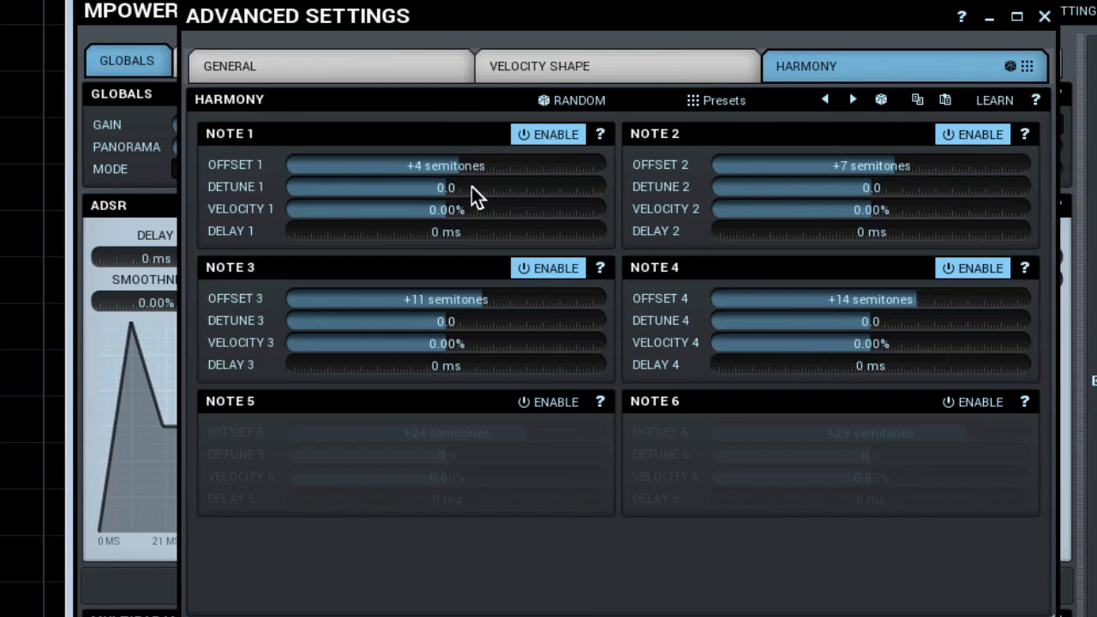
{"action": "left_click_drag", "start_coordinate": [460, 208], "coordinate": [591, 210]}
{"action": "left_click_drag", "start_coordinate": [449, 343], "coordinate": [423, 346]}
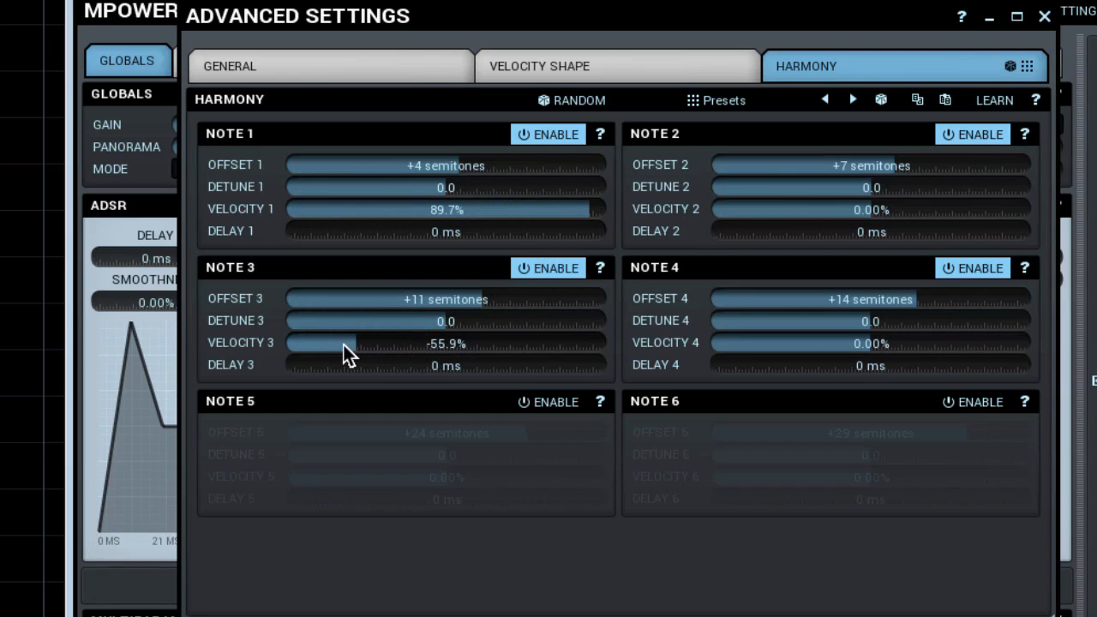
{"action": "left_click_drag", "start_coordinate": [720, 211], "coordinate": [752, 214]}
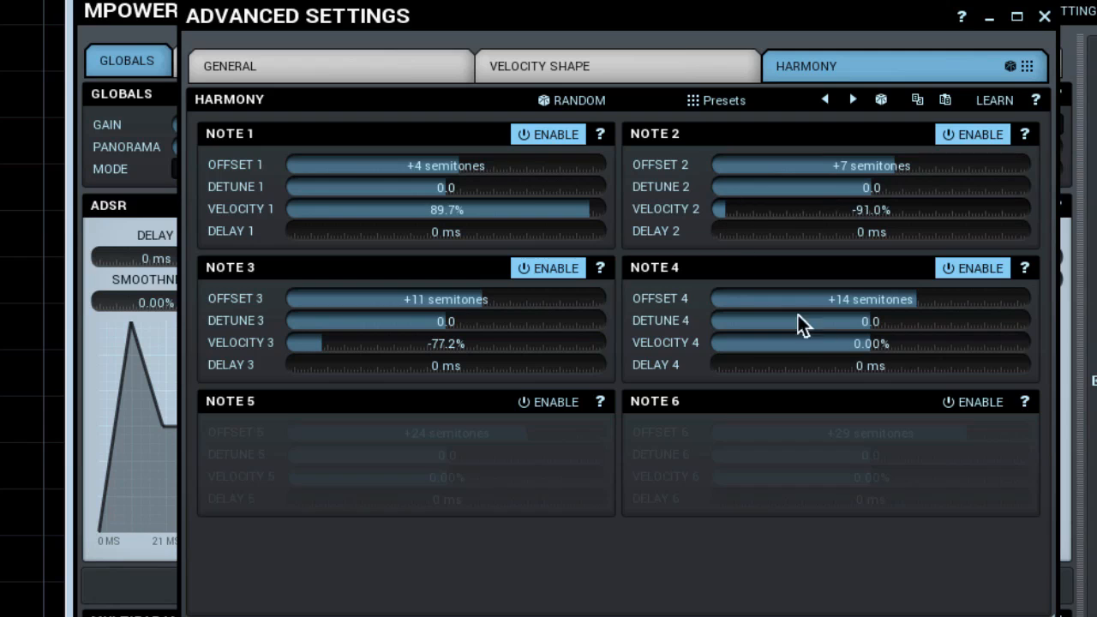
{"action": "left_click_drag", "start_coordinate": [1009, 347], "coordinate": [840, 355]}
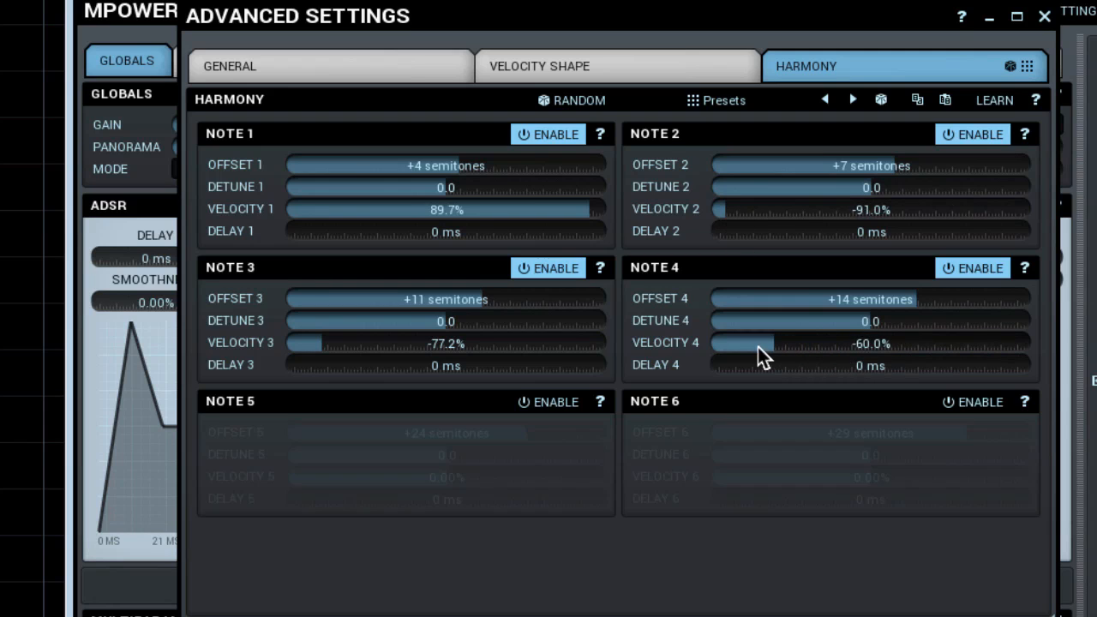
{"action": "left_click_drag", "start_coordinate": [758, 348], "coordinate": [718, 350]}
Change the harmony velocities of Note 2 to 100.0%, Note 1 to -90.3% and Note 3 to 78.6%, and close the advanced settings
{"action": "left_click_drag", "start_coordinate": [826, 206], "coordinate": [900, 207]}
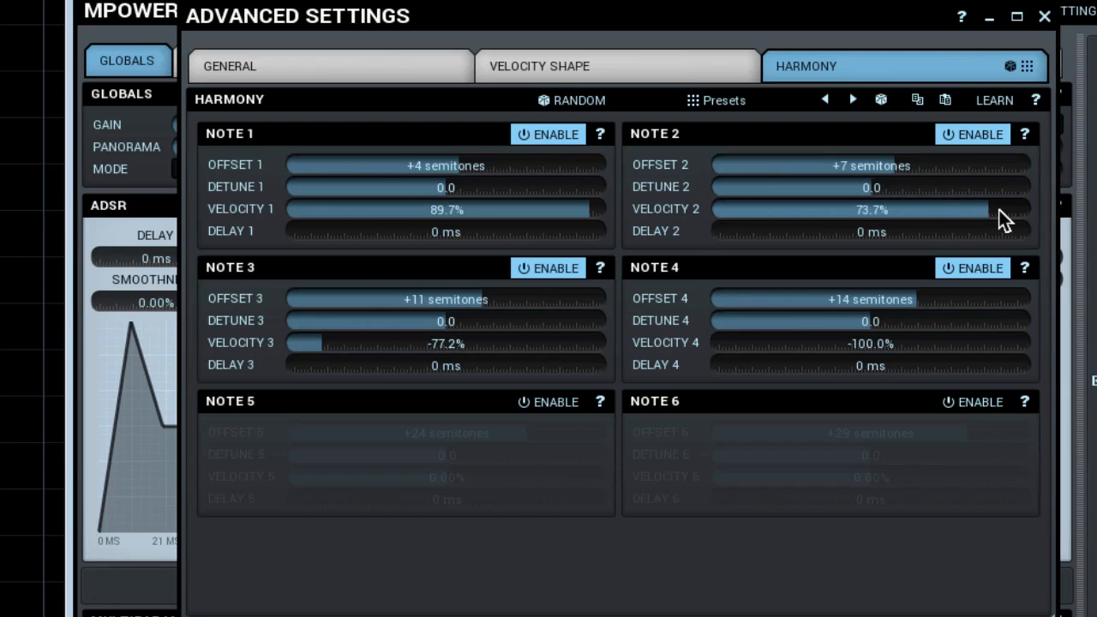
{"action": "left_click_drag", "start_coordinate": [998, 216], "coordinate": [1028, 211]}
{"action": "left_click_drag", "start_coordinate": [521, 210], "coordinate": [302, 224]}
{"action": "left_click_drag", "start_coordinate": [318, 337], "coordinate": [487, 353]}
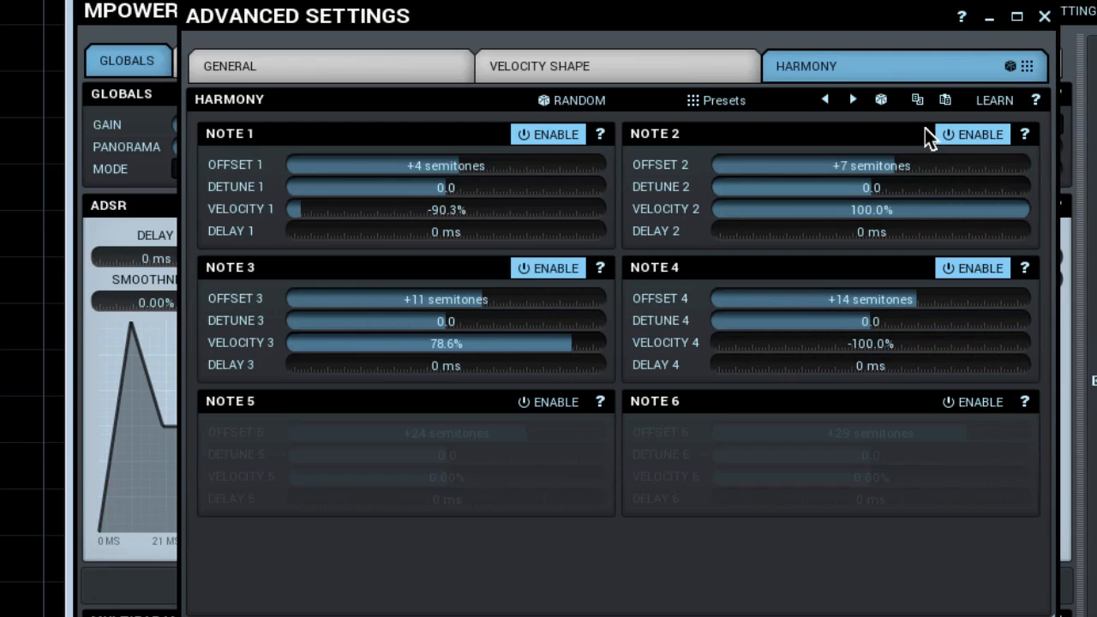
{"action": "left_click", "coordinate": [1045, 17]}
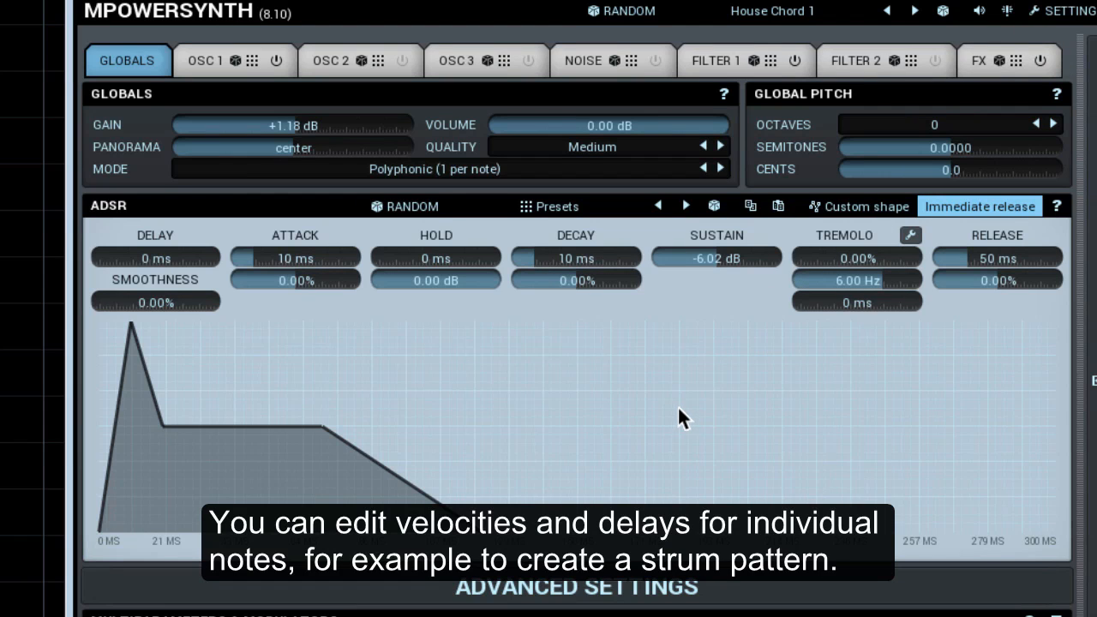
Load the Inc. Resoluteness preset from the Hard folder of the Percussive category
{"action": "left_click", "coordinate": [771, 10]}
{"action": "left_click", "coordinate": [120, 291]}
{"action": "left_click", "coordinate": [125, 305]}
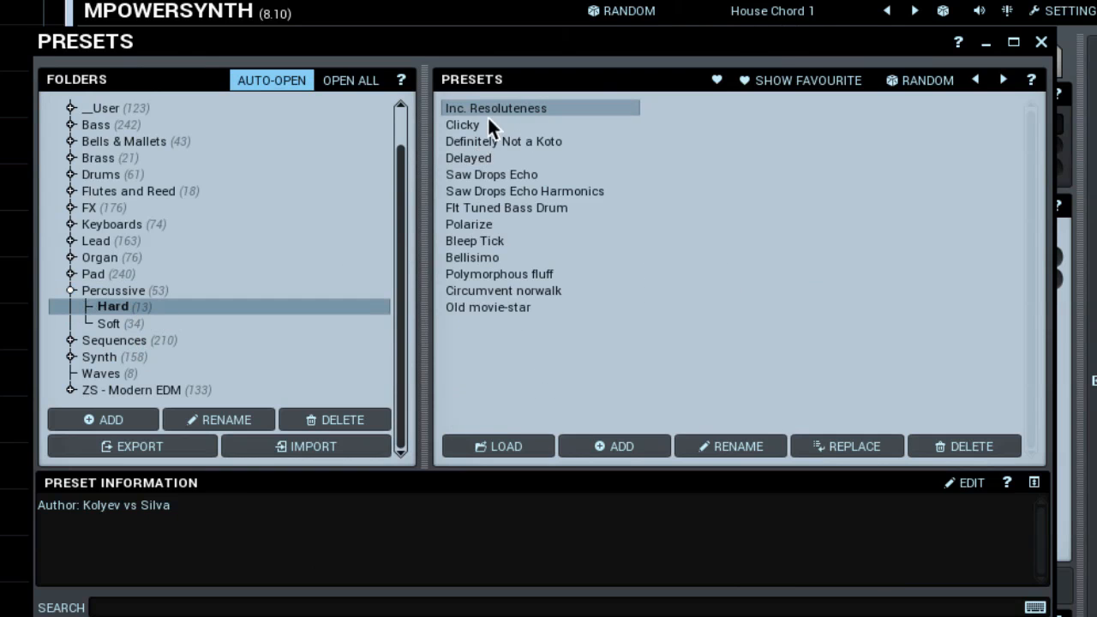
{"action": "key", "text": "Escape"}
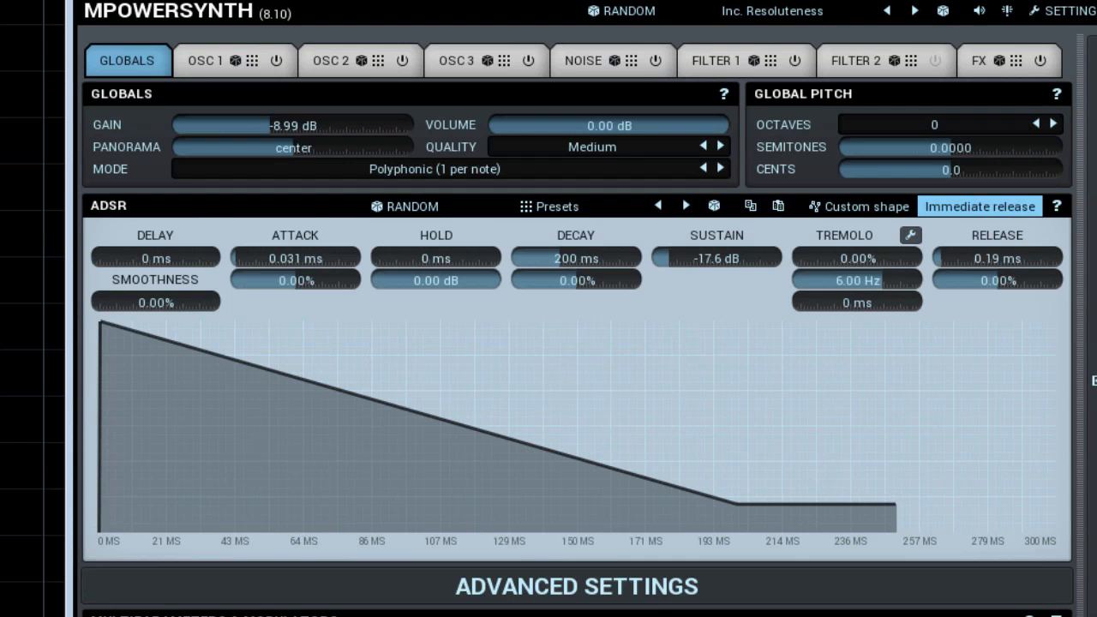
Load the Major Strummed harmony preset in the advanced settings and close them
{"action": "left_click", "coordinate": [643, 594]}
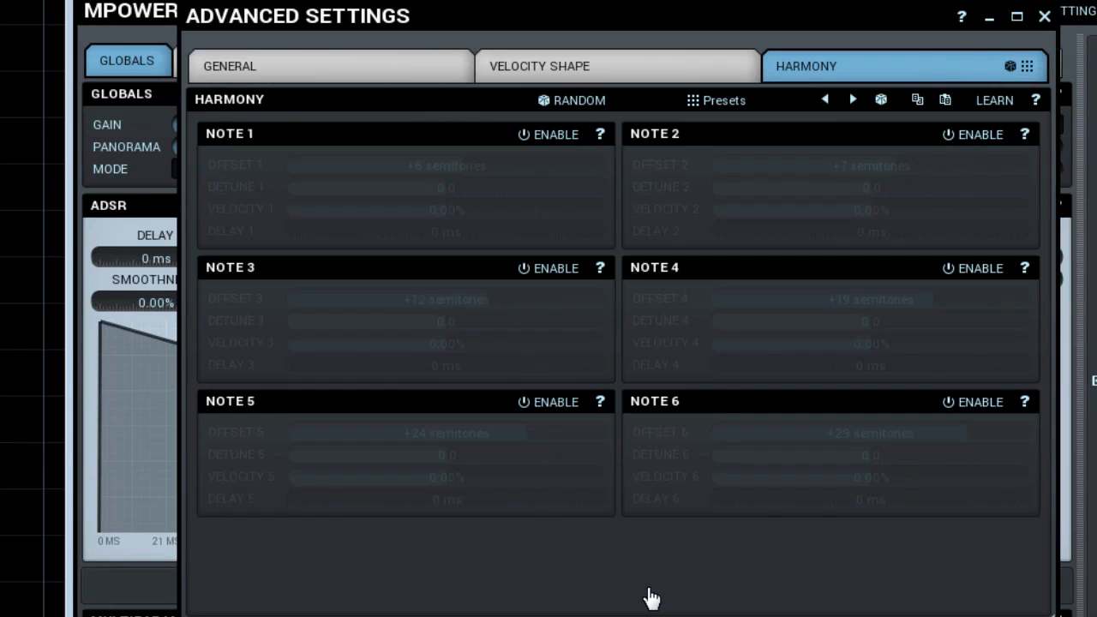
{"action": "left_click", "coordinate": [730, 103]}
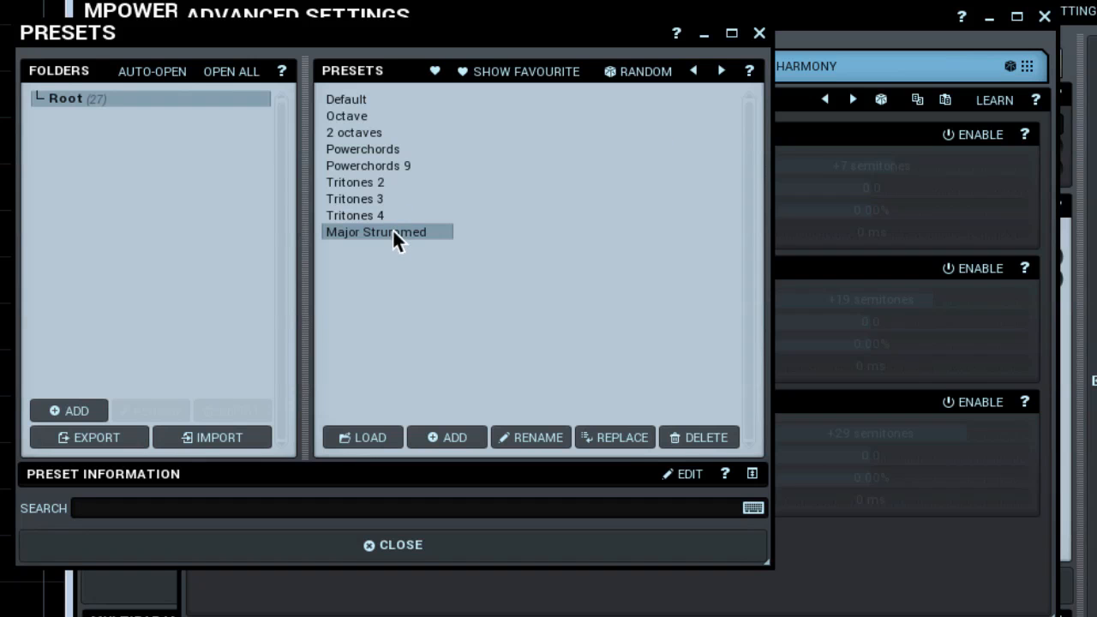
{"action": "left_click", "coordinate": [450, 550]}
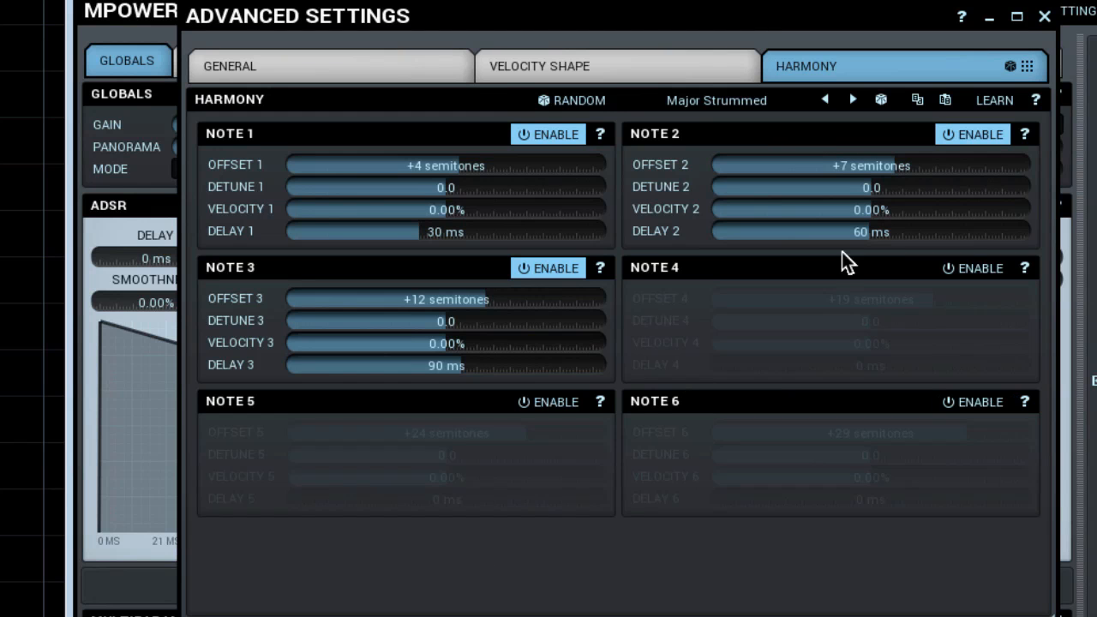
{"action": "left_click", "coordinate": [1045, 19]}
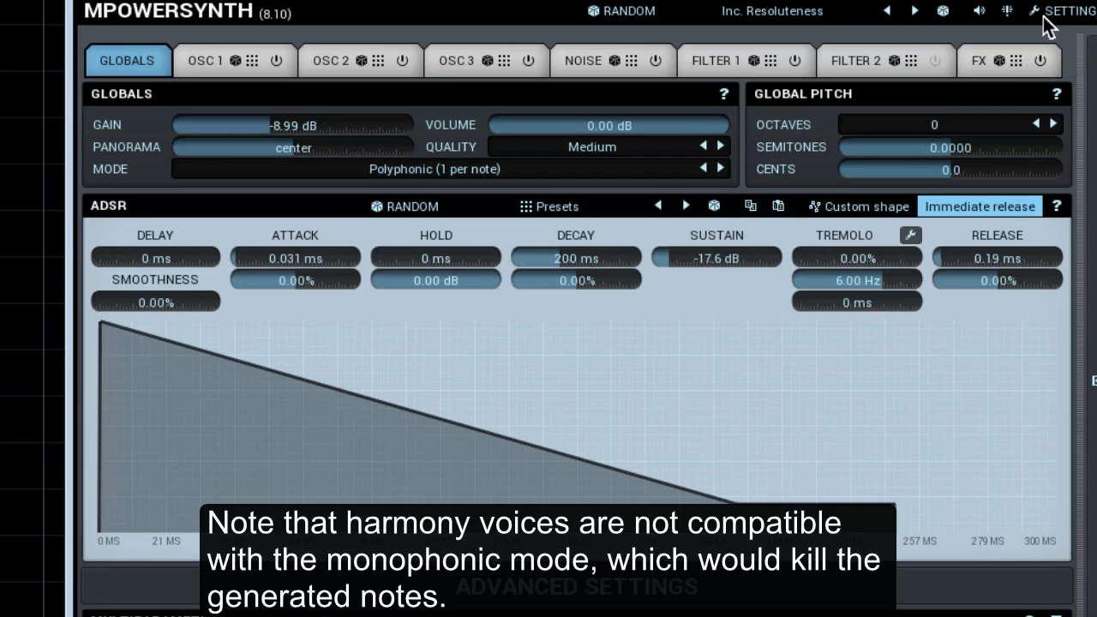
Set the global polyphony mode to Monophonic
{"action": "left_click", "coordinate": [637, 181]}
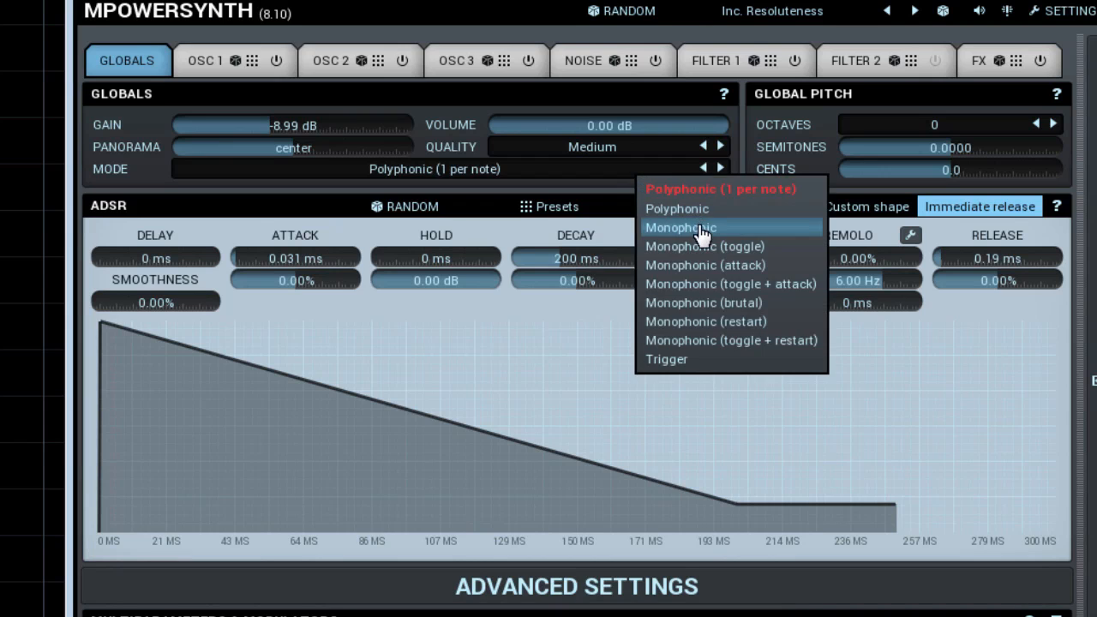
{"action": "left_click", "coordinate": [698, 227]}
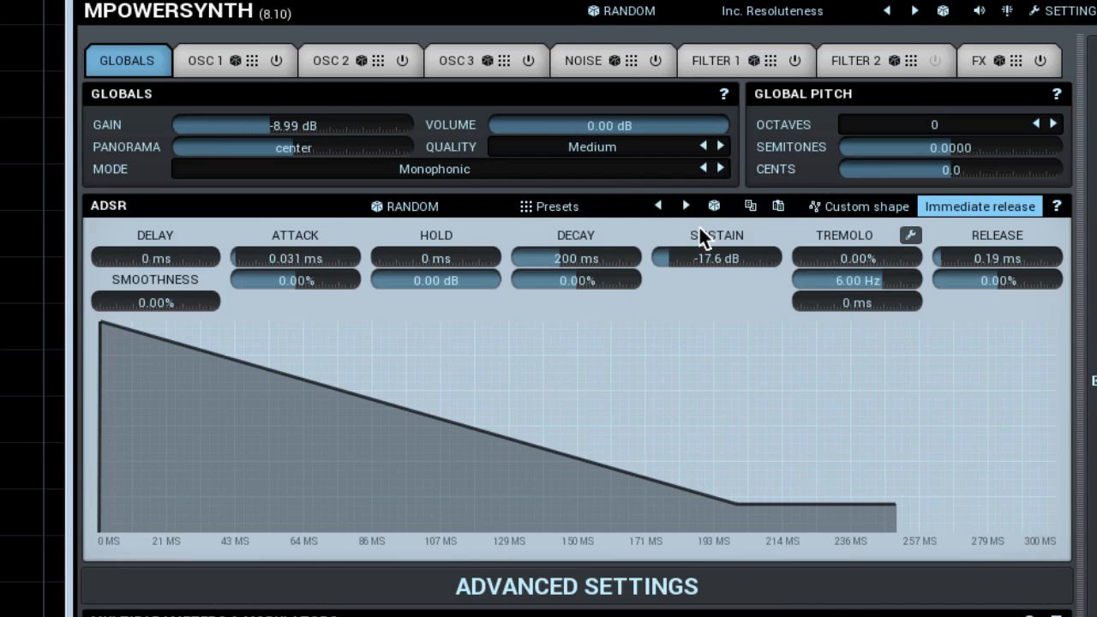